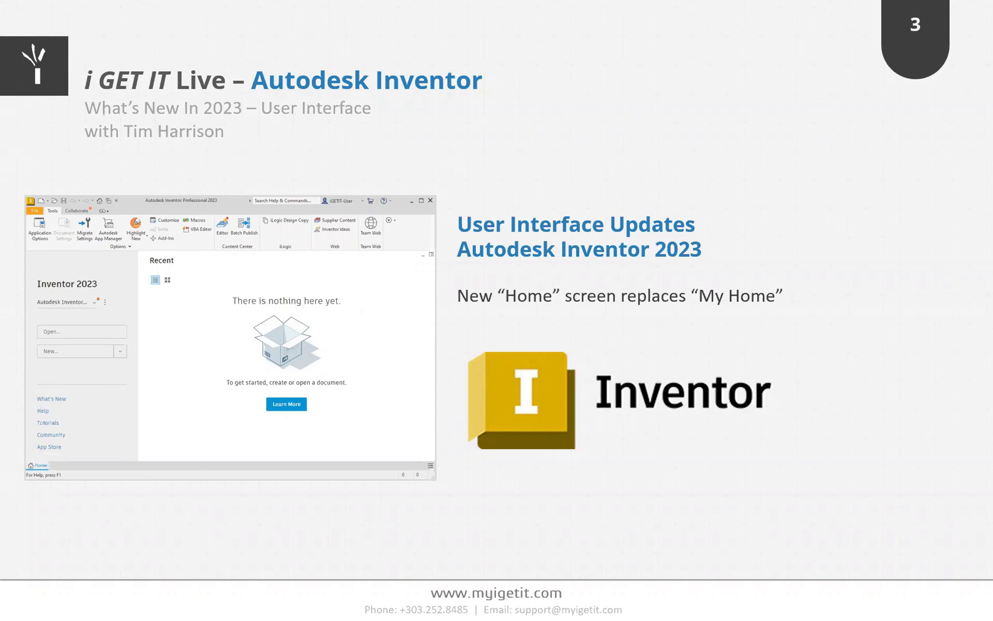
Advance the PowerPoint slideshow past the Objectives slide to the LET'S GET STARTED! slide
{"action": "left_click", "coordinate": [440, 243]}
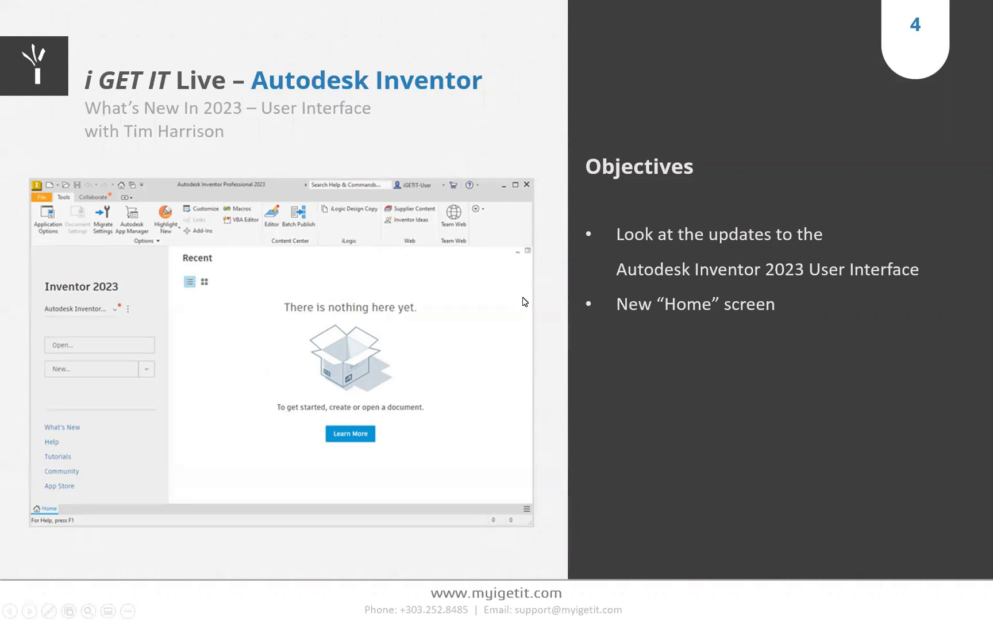
{"action": "left_click", "coordinate": [646, 388]}
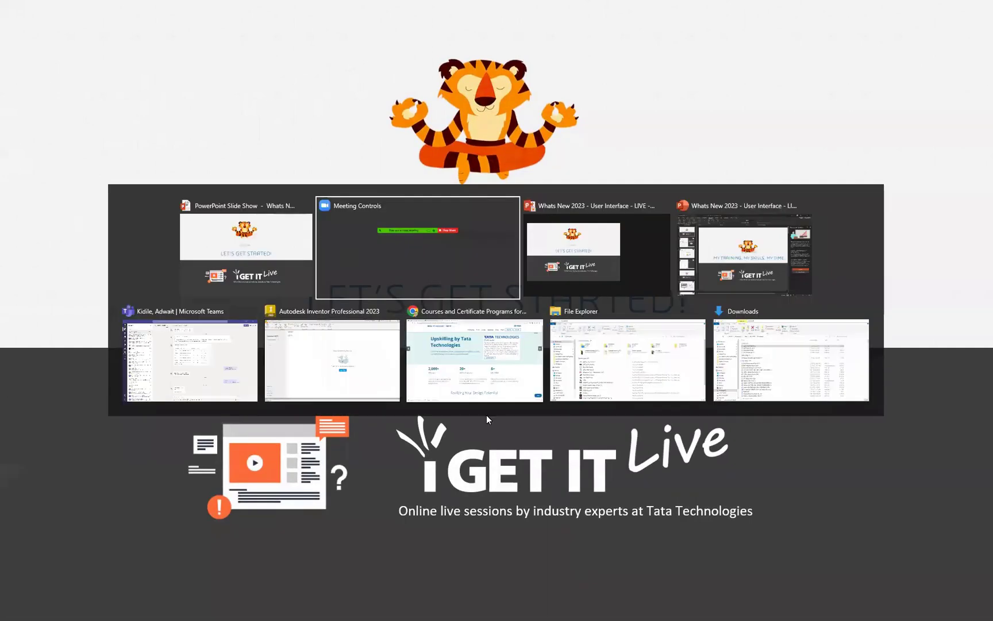
Switch to the Inventor window showing the Home screen and the CamFollower-Mount.ipt tab
{"action": "left_click", "coordinate": [333, 383]}
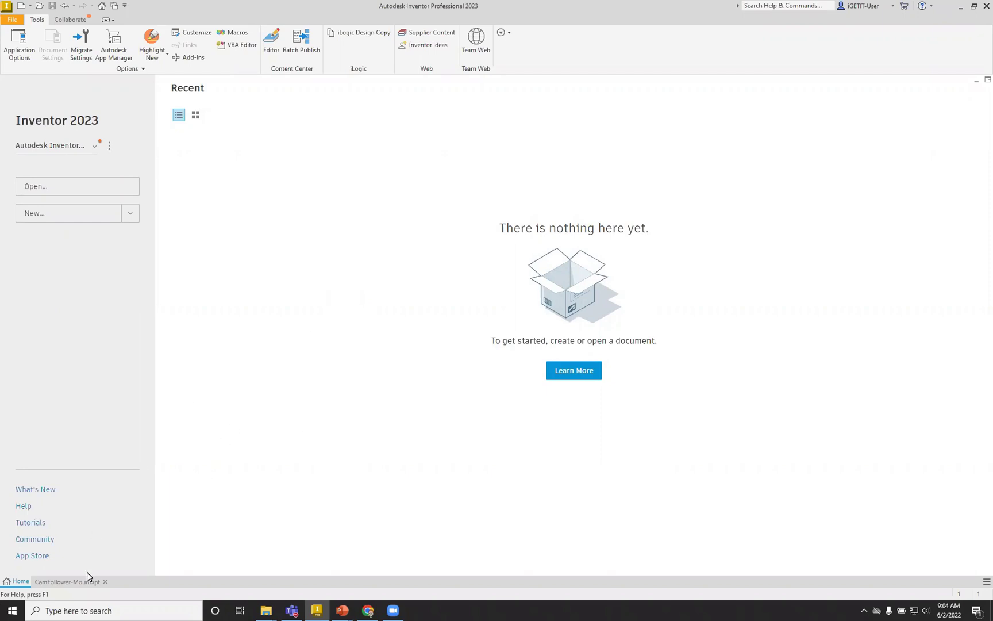
Close the CamFollower-Mount.ipt document, leaving only the Home screen with an empty Recent list
{"action": "left_click", "coordinate": [105, 581]}
Review the project settings from the project dropdown, keeping Autodesk Inventor 2023 as the active project
{"action": "left_click", "coordinate": [95, 146]}
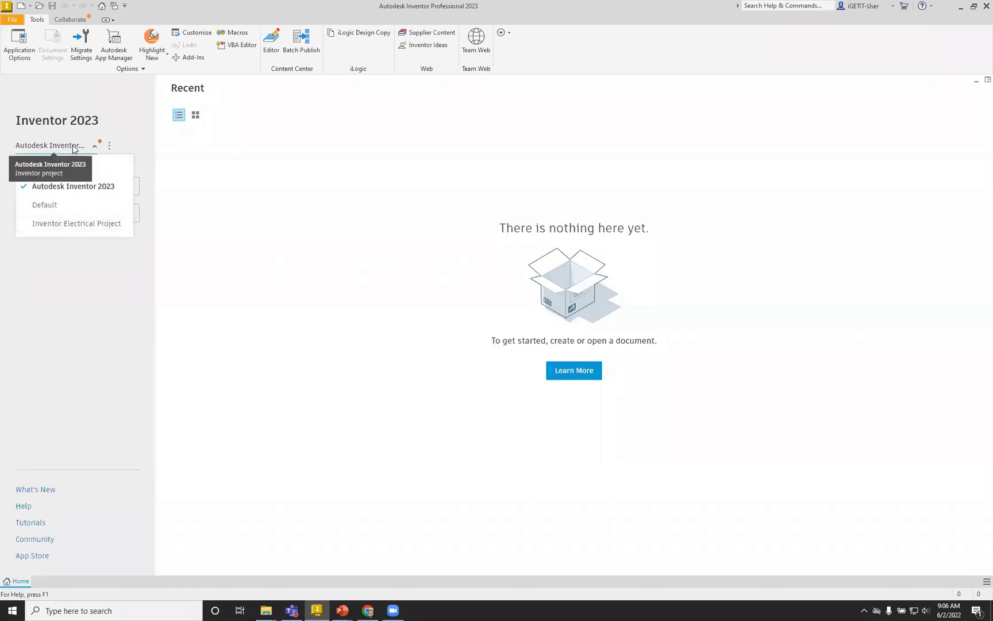
{"action": "left_click", "coordinate": [110, 146]}
{"action": "left_click", "coordinate": [116, 169]}
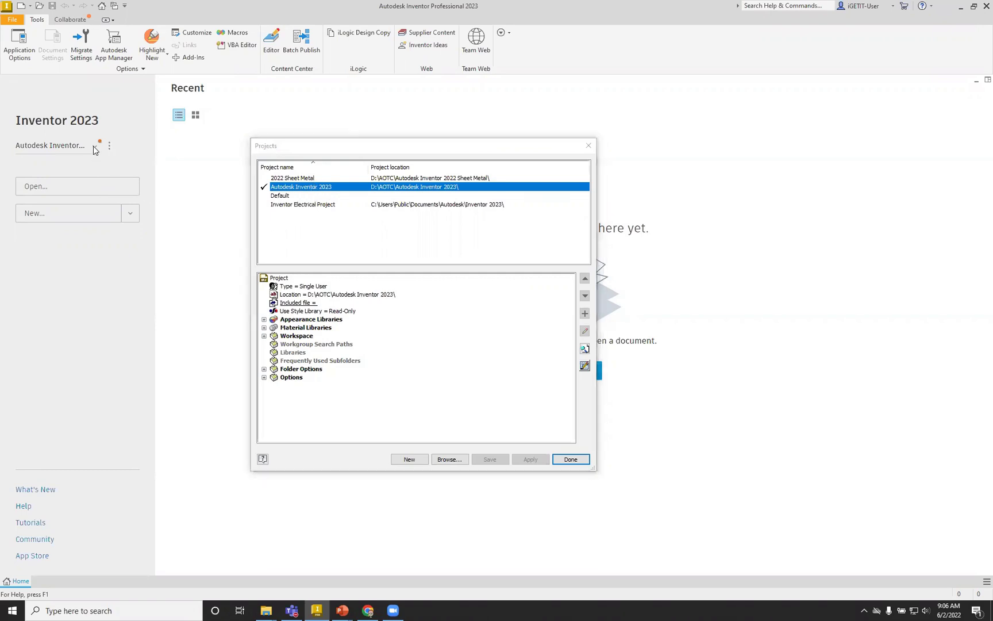
{"action": "left_click", "coordinate": [576, 460]}
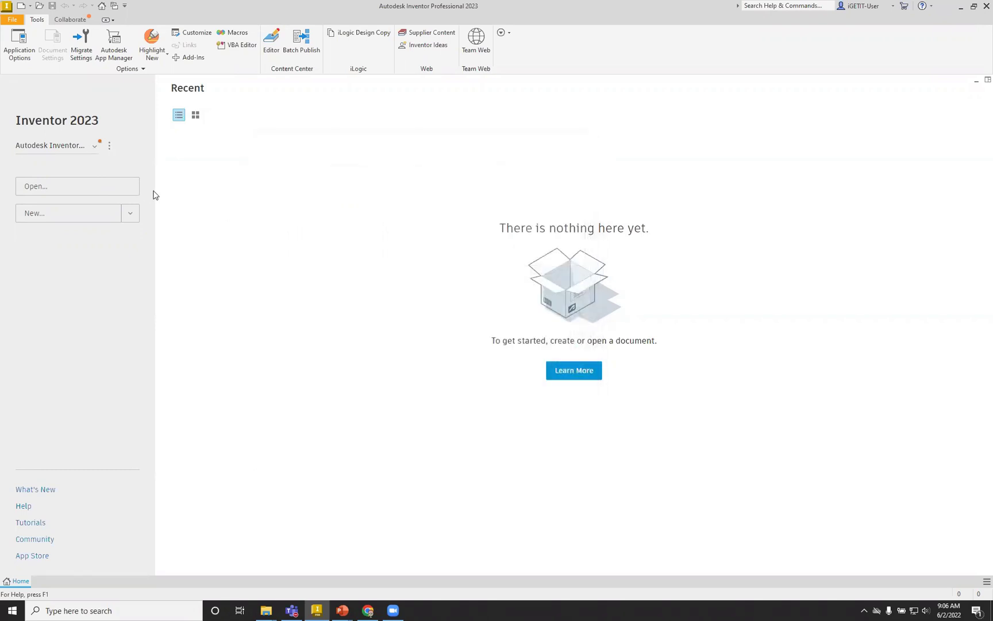
{"action": "left_click", "coordinate": [95, 147]}
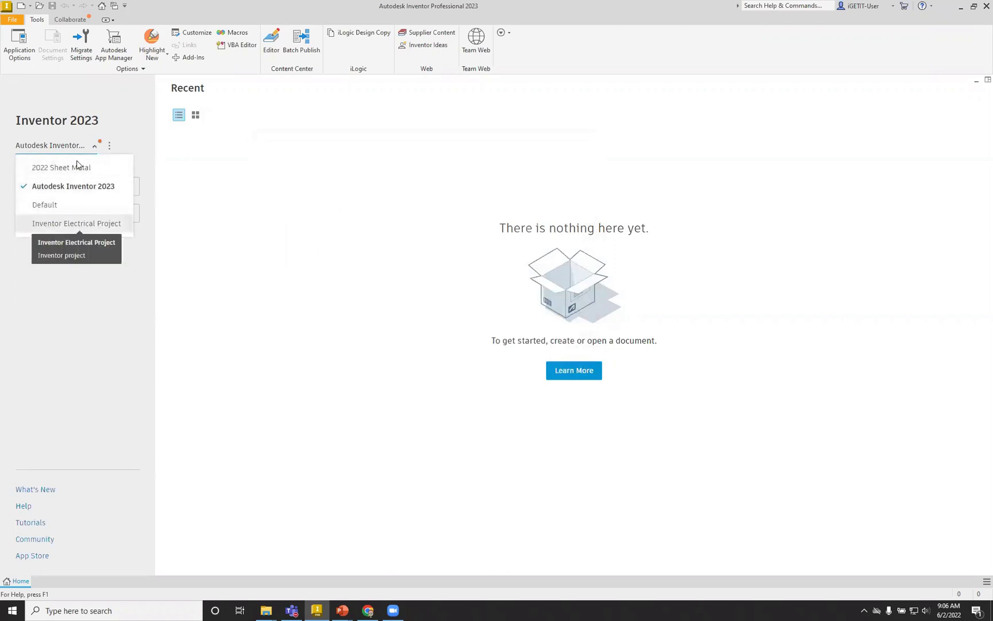
{"action": "left_click", "coordinate": [168, 137]}
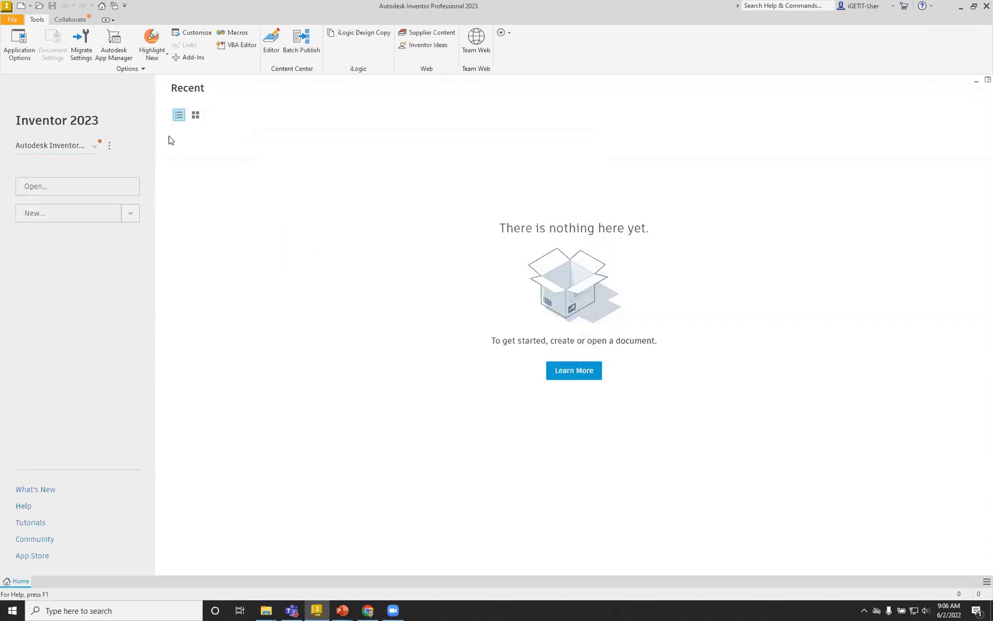
Create the single-user project ProjectName_1 with the new-project wizard and make it active
{"action": "left_click", "coordinate": [114, 7]}
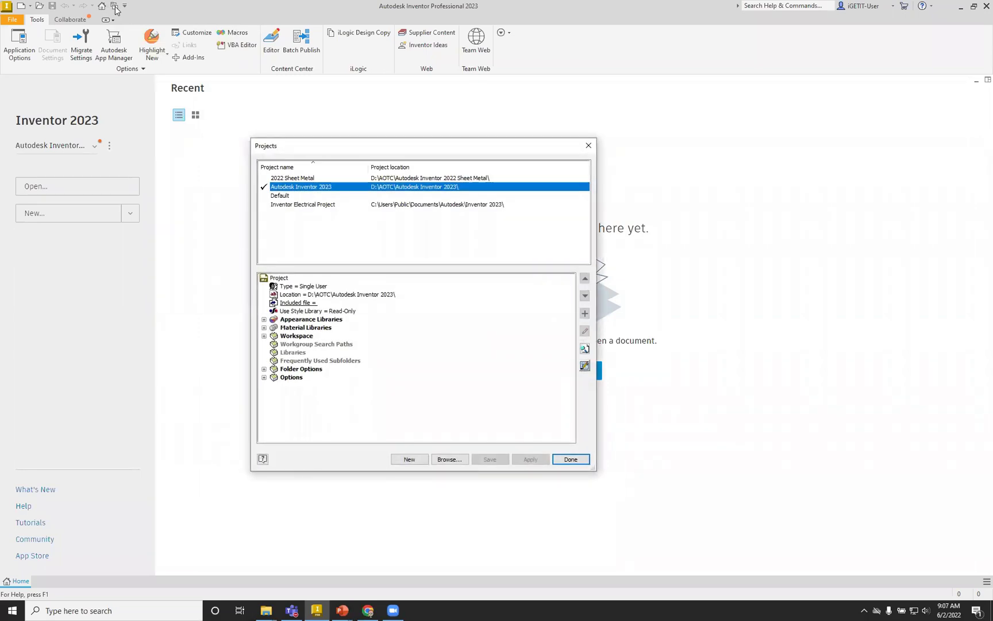
{"action": "left_click", "coordinate": [407, 460]}
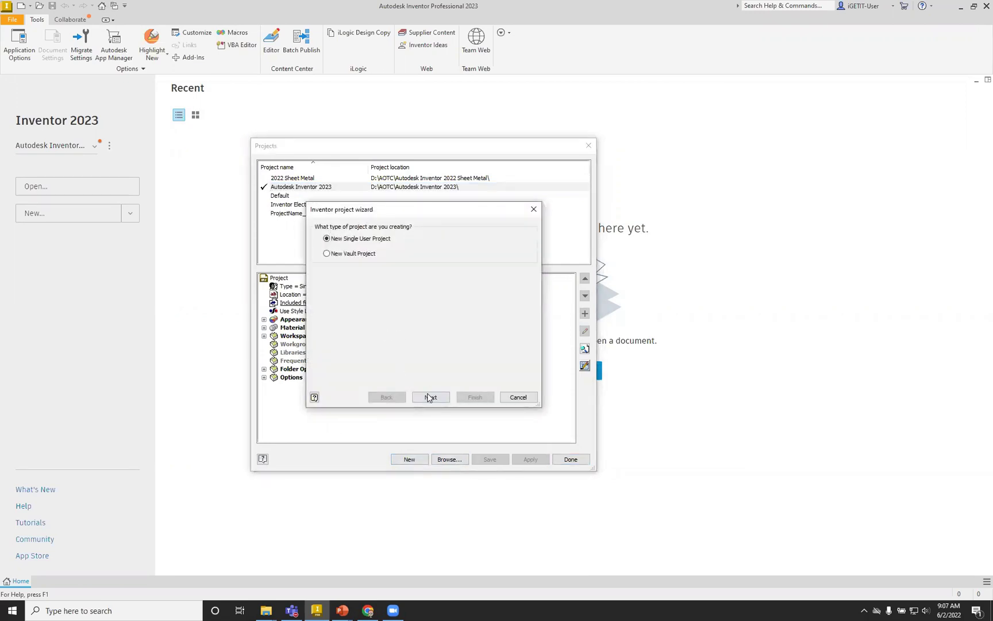
{"action": "left_click", "coordinate": [429, 397]}
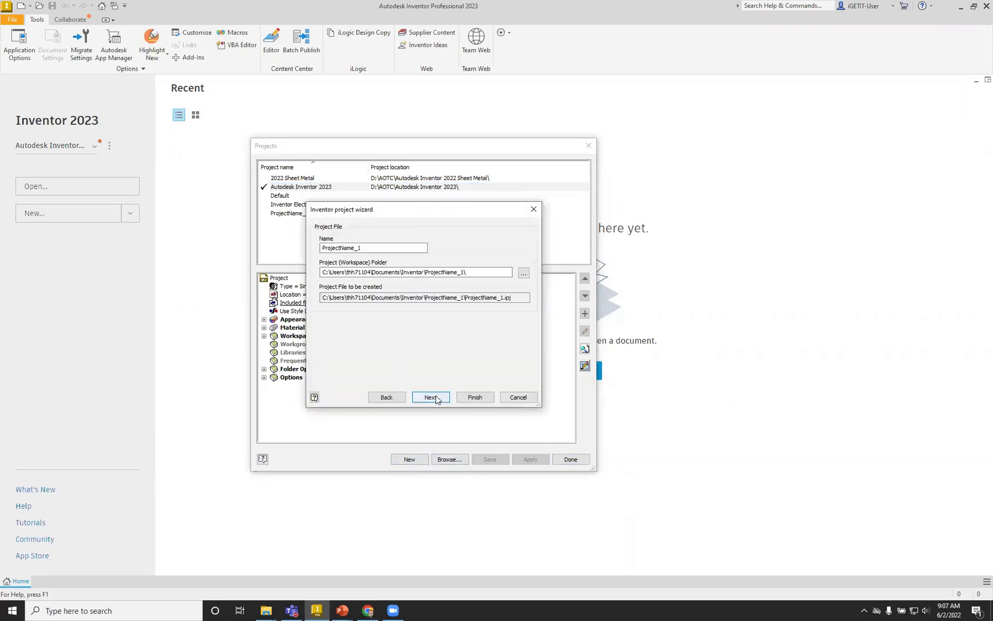
{"action": "left_click", "coordinate": [436, 397]}
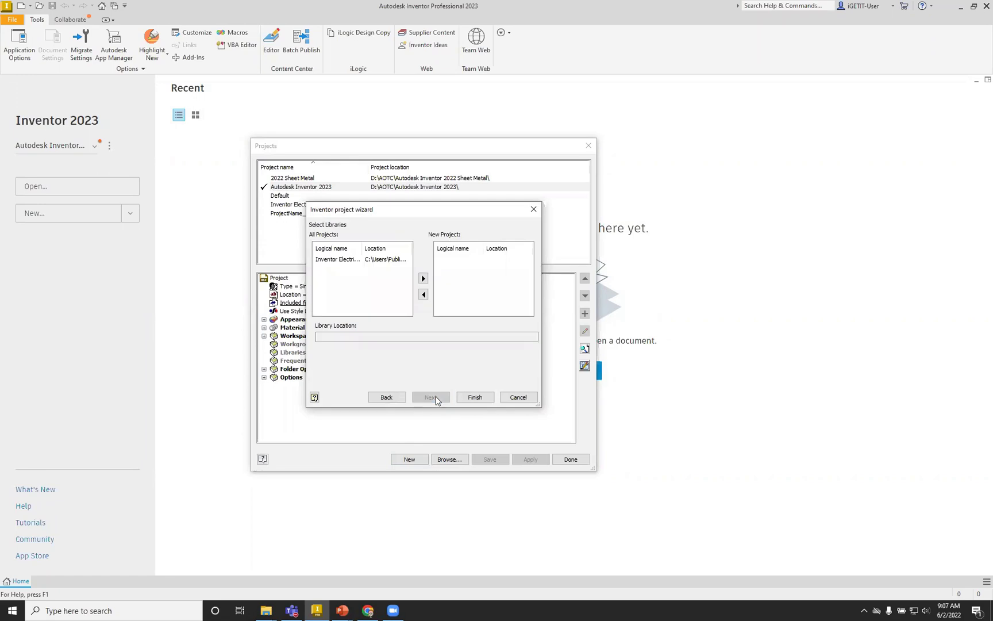
{"action": "left_click", "coordinate": [471, 397]}
{"action": "left_click", "coordinate": [437, 335]}
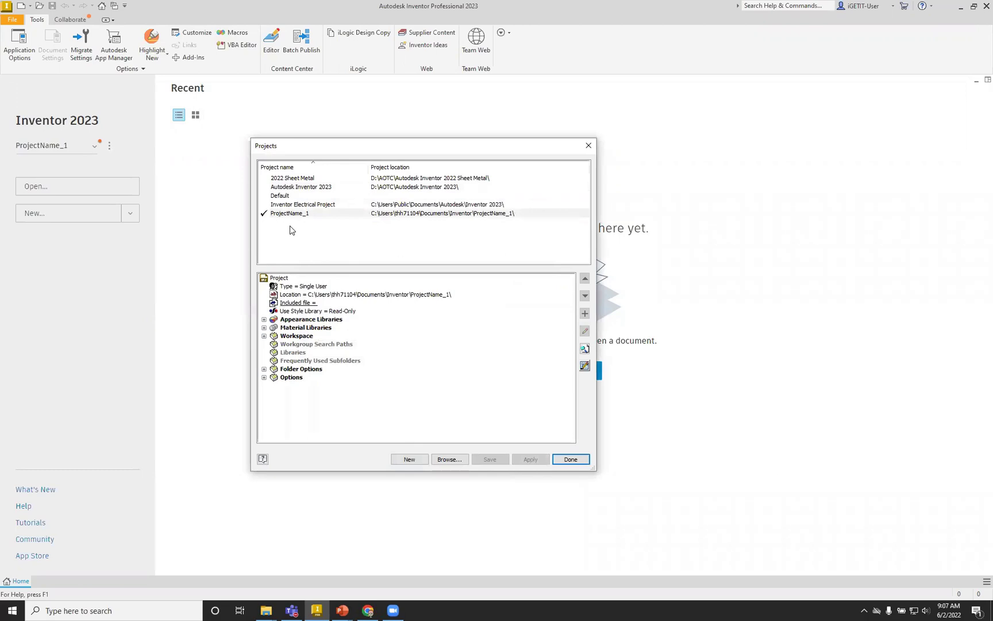
{"action": "left_click", "coordinate": [570, 460]}
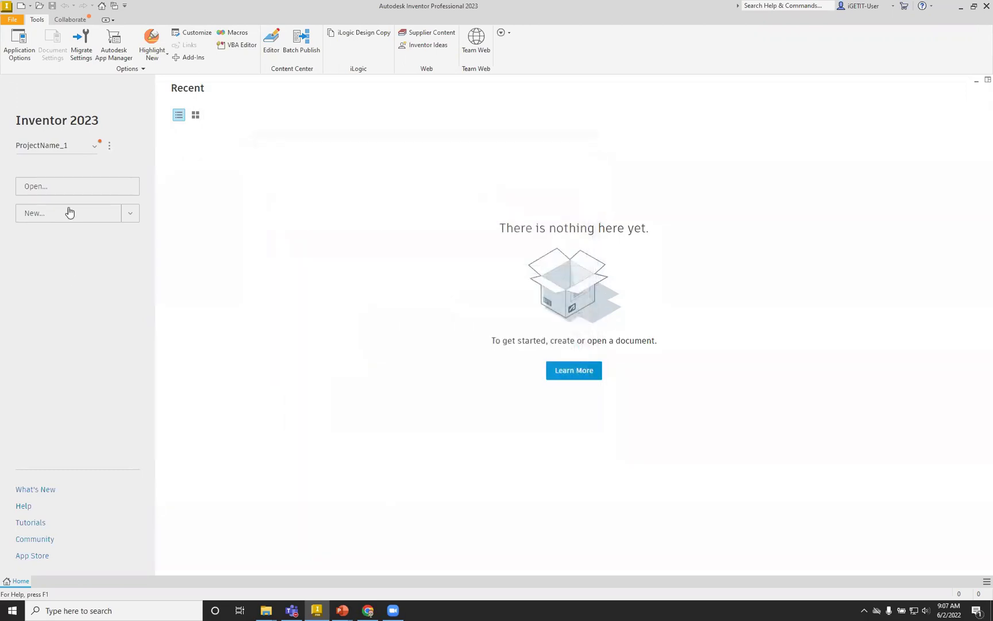
Switch the active project back to Autodesk Inventor 2023 from the Home screen project dropdown
{"action": "left_click", "coordinate": [94, 145]}
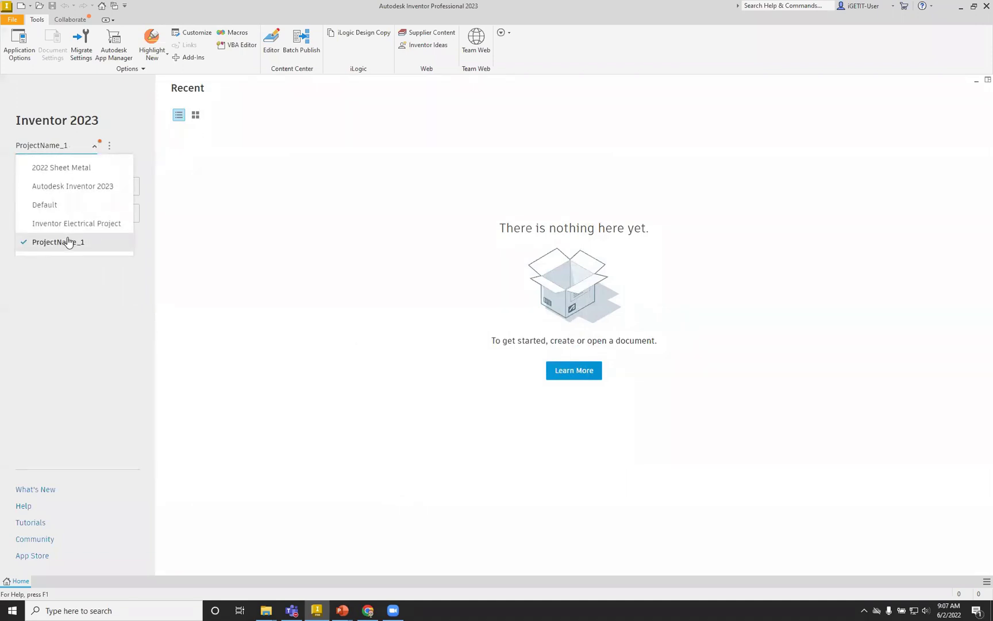
{"action": "left_click", "coordinate": [72, 186]}
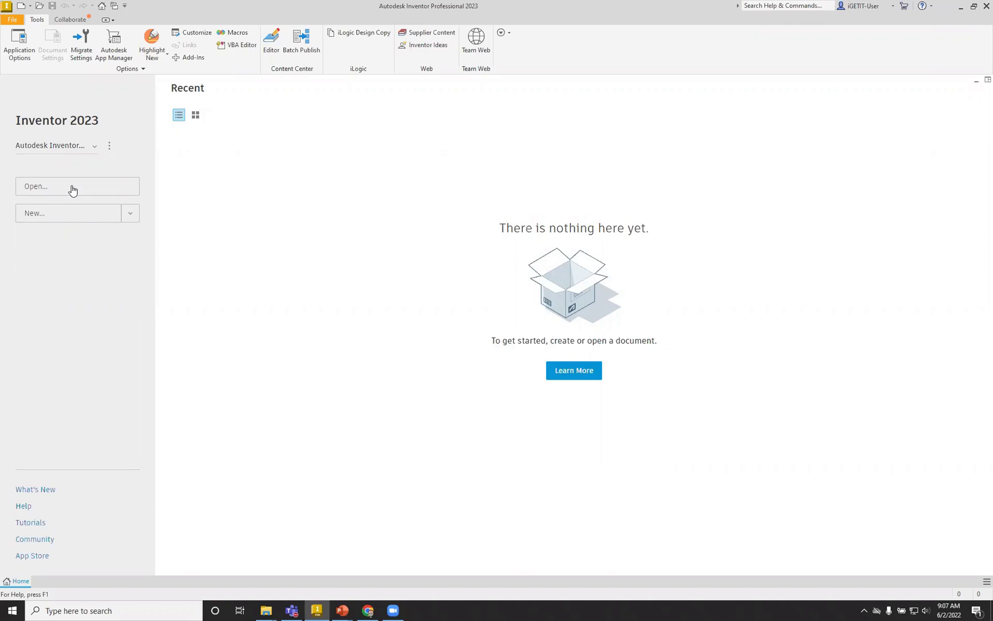
{"action": "left_click", "coordinate": [95, 146]}
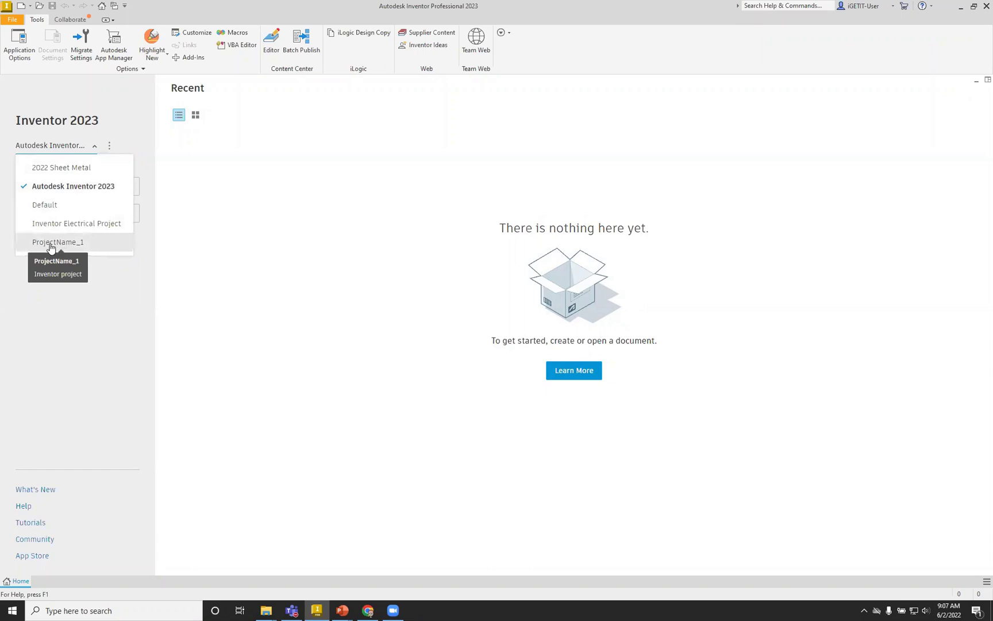
{"action": "left_click", "coordinate": [107, 151]}
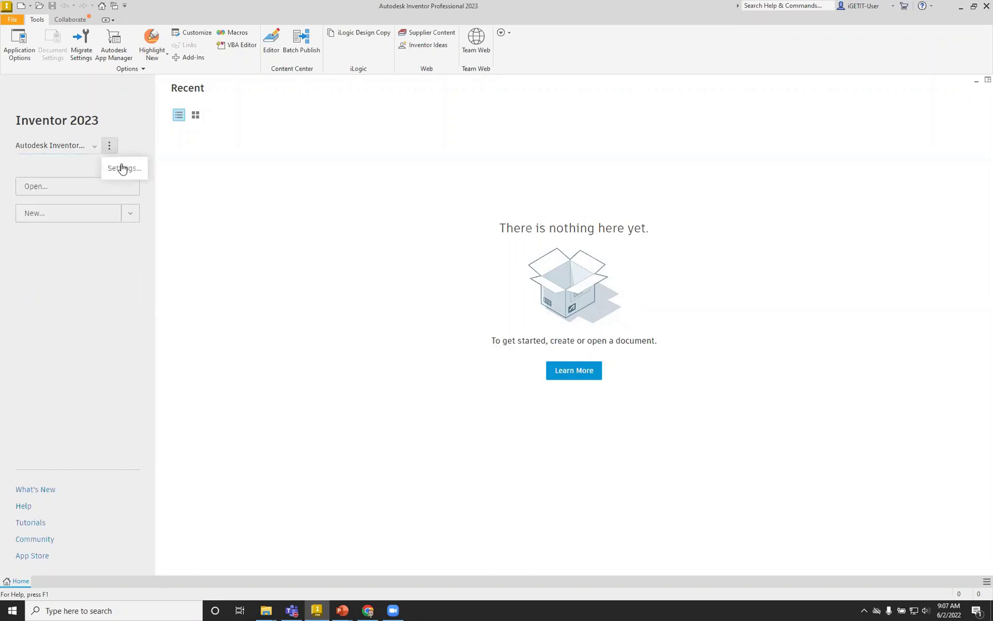
Delete ProjectName_1 in the Projects dialog and close the dialog with Done
{"action": "left_click", "coordinate": [123, 166]}
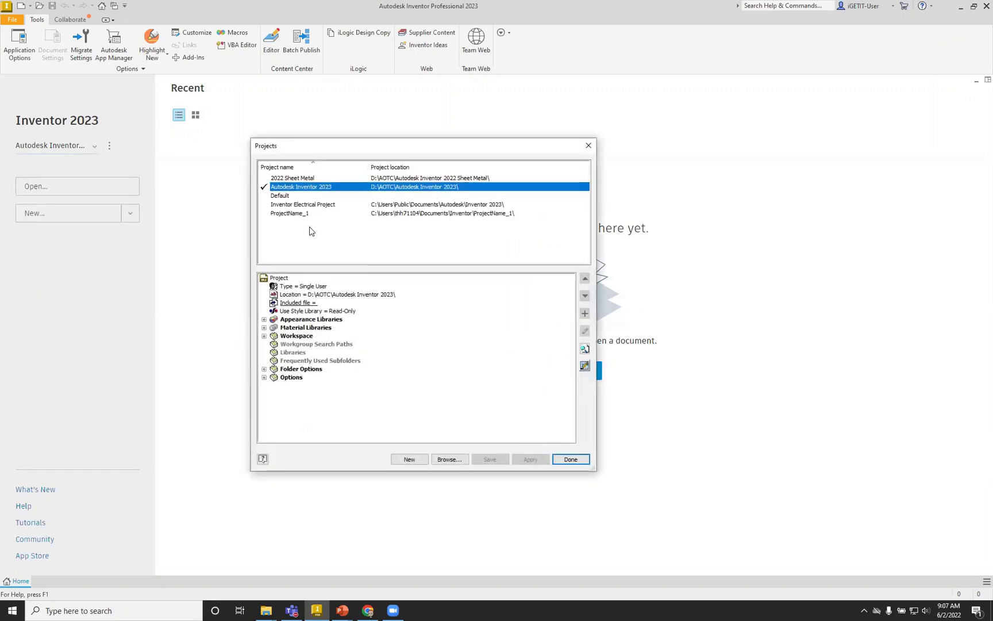
{"action": "left_click", "coordinate": [289, 214]}
{"action": "right_click", "coordinate": [290, 215]}
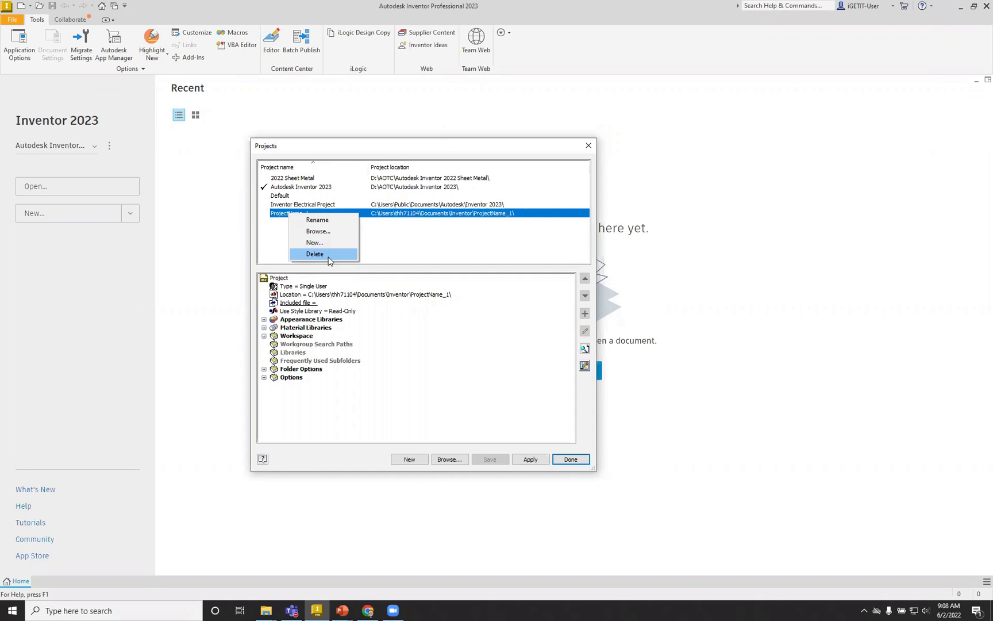
{"action": "left_click", "coordinate": [328, 256]}
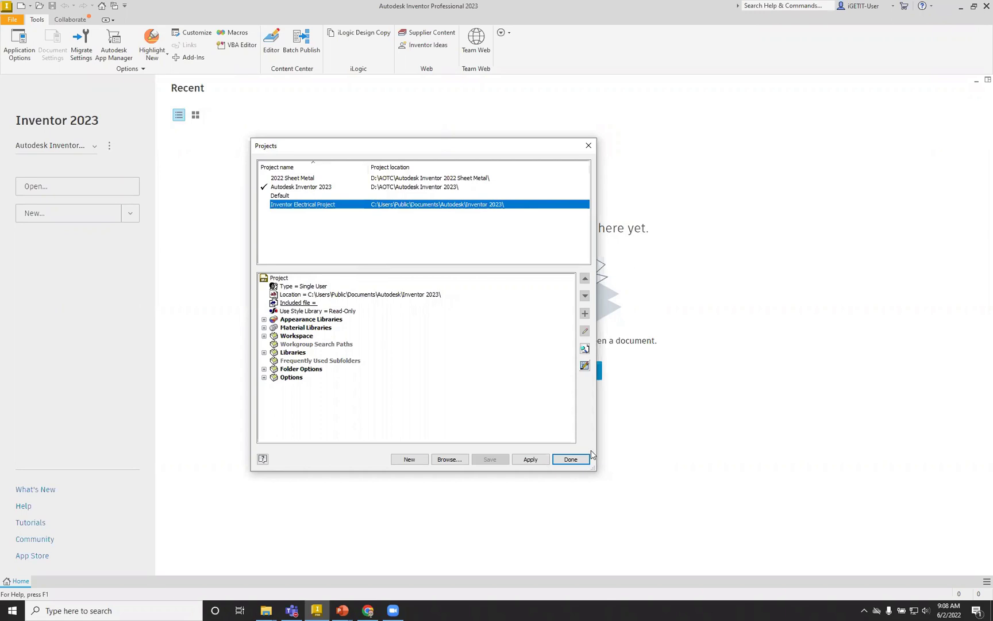
{"action": "left_click", "coordinate": [571, 460]}
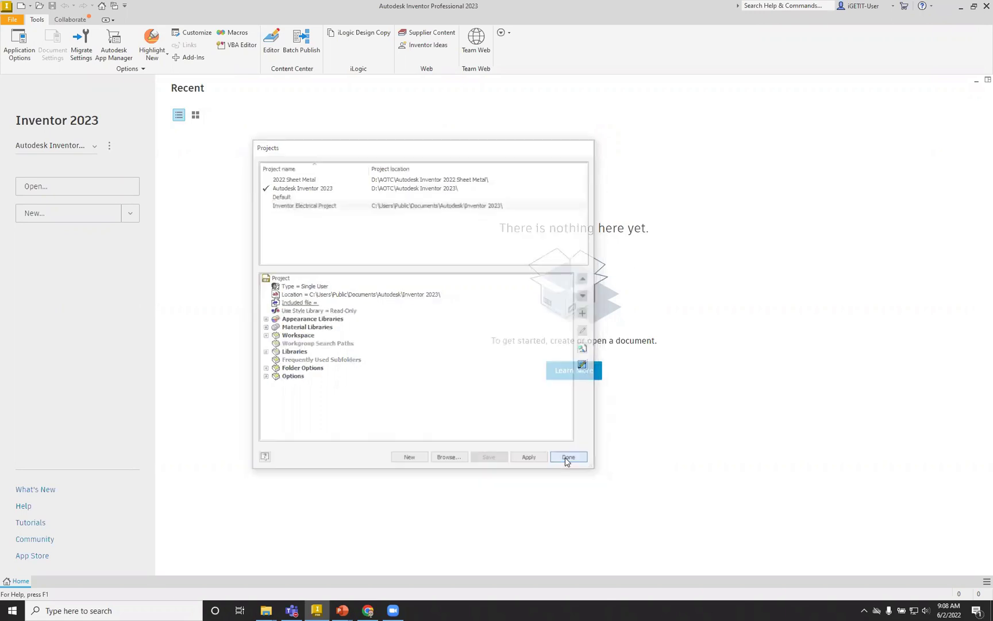
Check the project list, then open the Open dialog and cancel without opening a file
{"action": "left_click", "coordinate": [96, 145]}
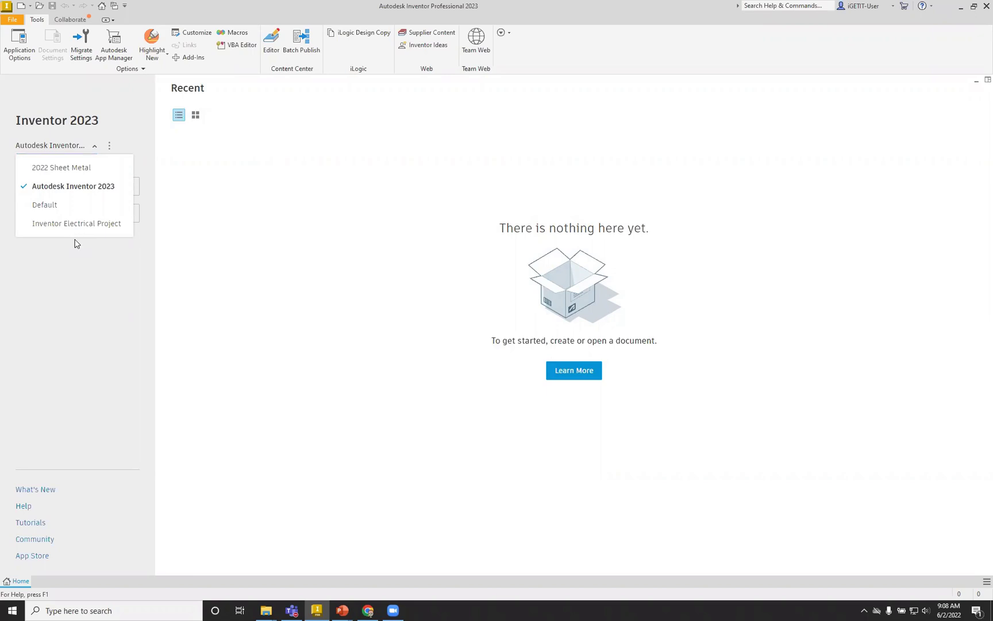
{"action": "left_click", "coordinate": [75, 244]}
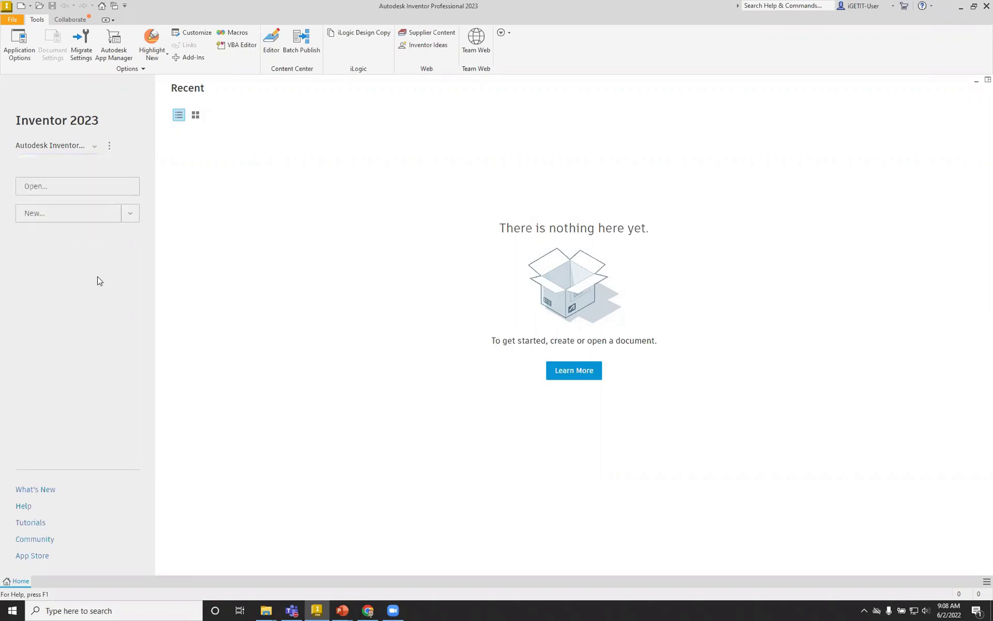
{"action": "left_click", "coordinate": [53, 185]}
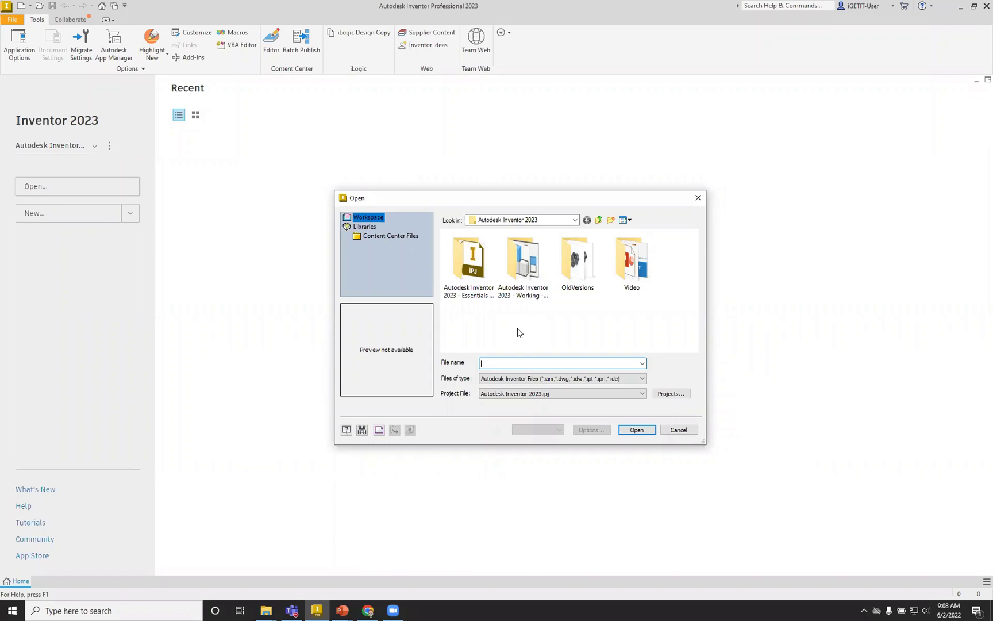
{"action": "left_click", "coordinate": [678, 430]}
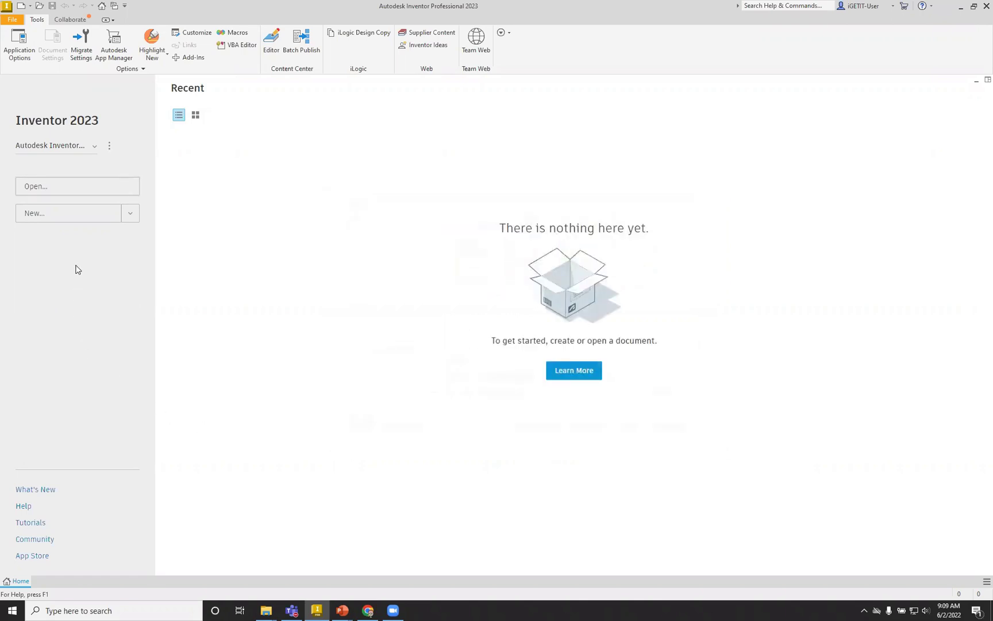
Show the New dropdown listing Part, Assembly, Drawing and Presentation
{"action": "left_click", "coordinate": [132, 214]}
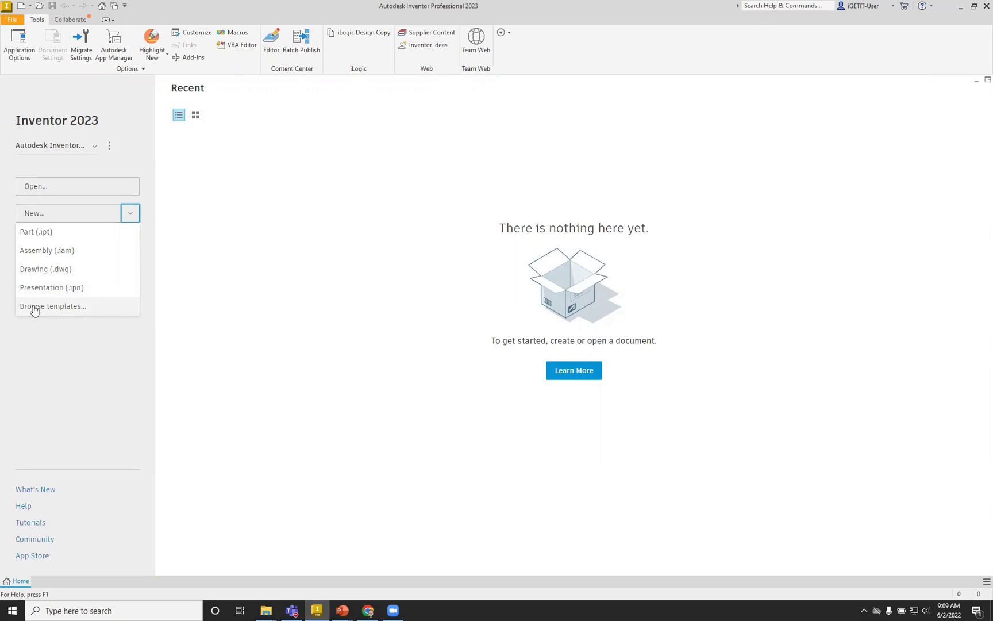
Open the template browser, switch between the English and Metric template folders, and cancel
{"action": "left_click", "coordinate": [62, 213]}
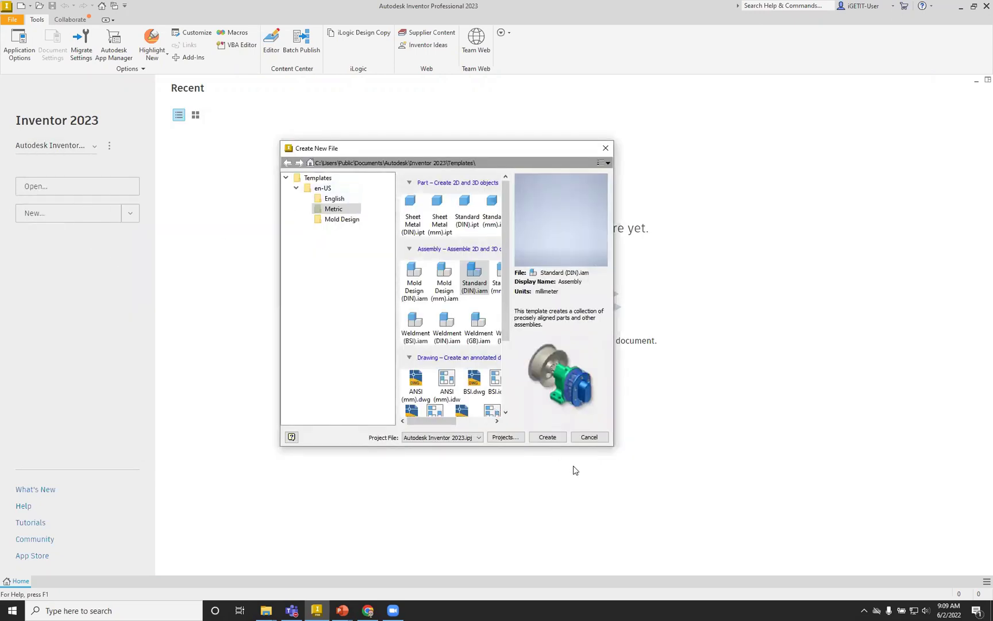
{"action": "left_click", "coordinate": [588, 436]}
{"action": "left_click", "coordinate": [126, 214]}
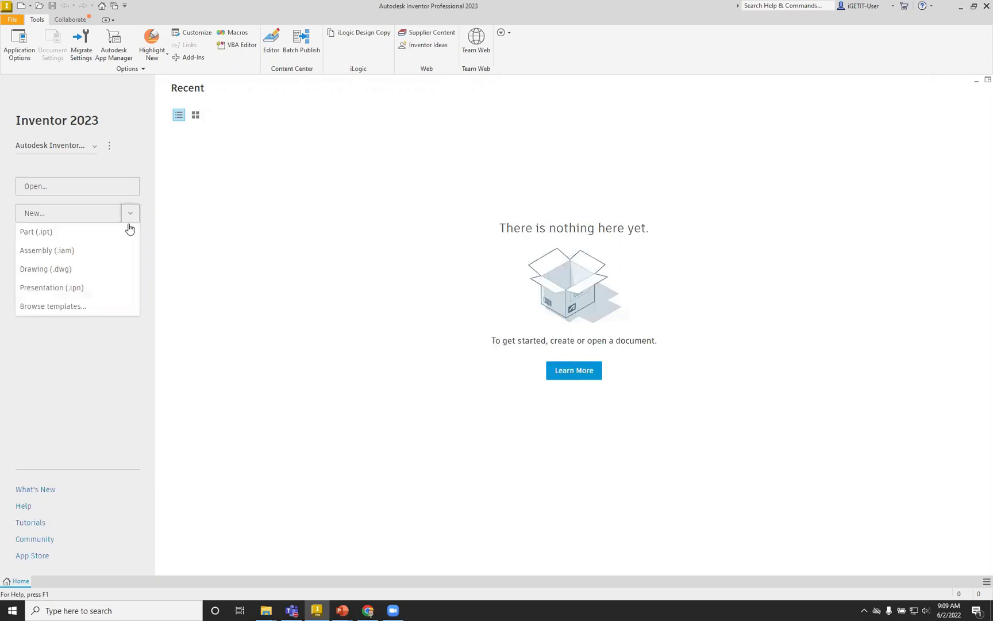
{"action": "left_click", "coordinate": [42, 306]}
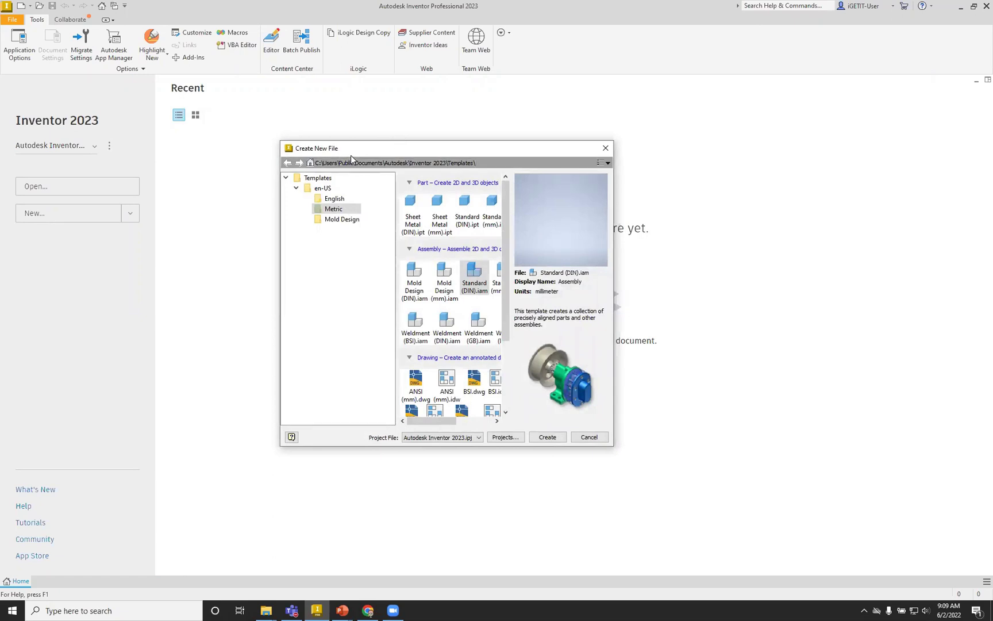
{"action": "left_click", "coordinate": [337, 199]}
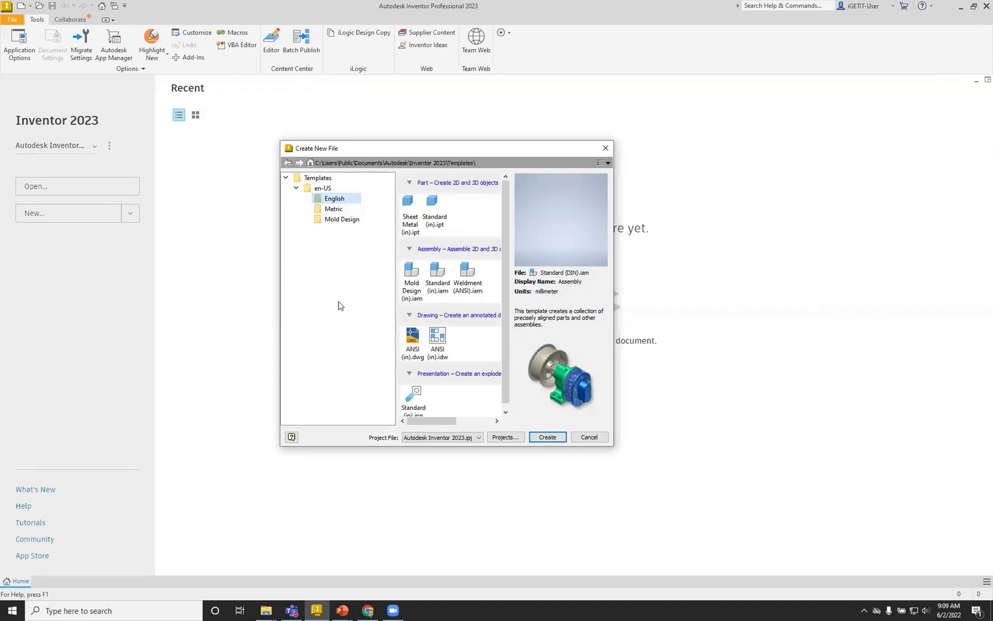
{"action": "left_click", "coordinate": [338, 210]}
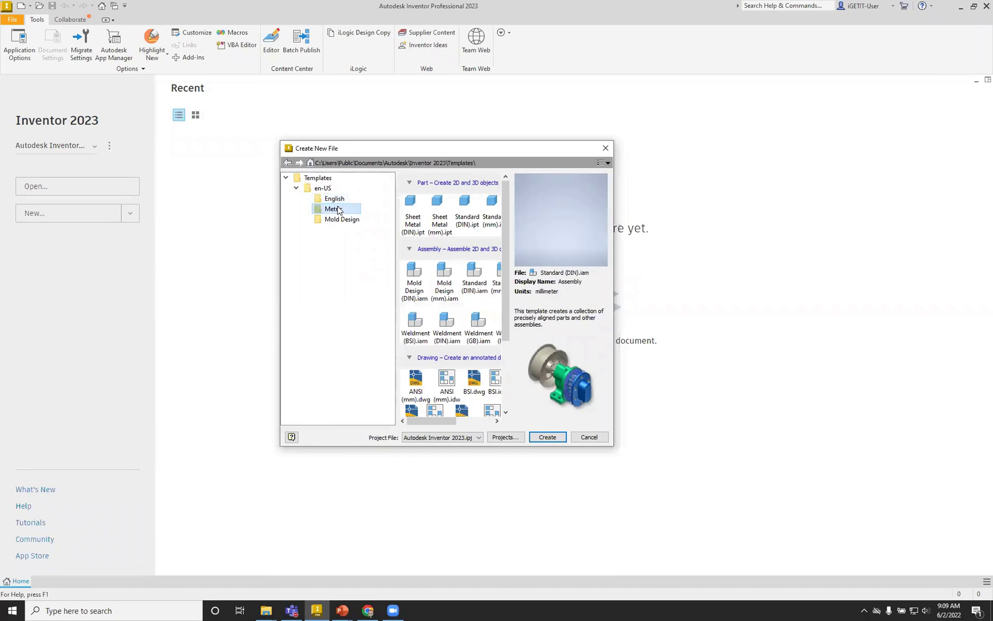
{"action": "left_click", "coordinate": [334, 200]}
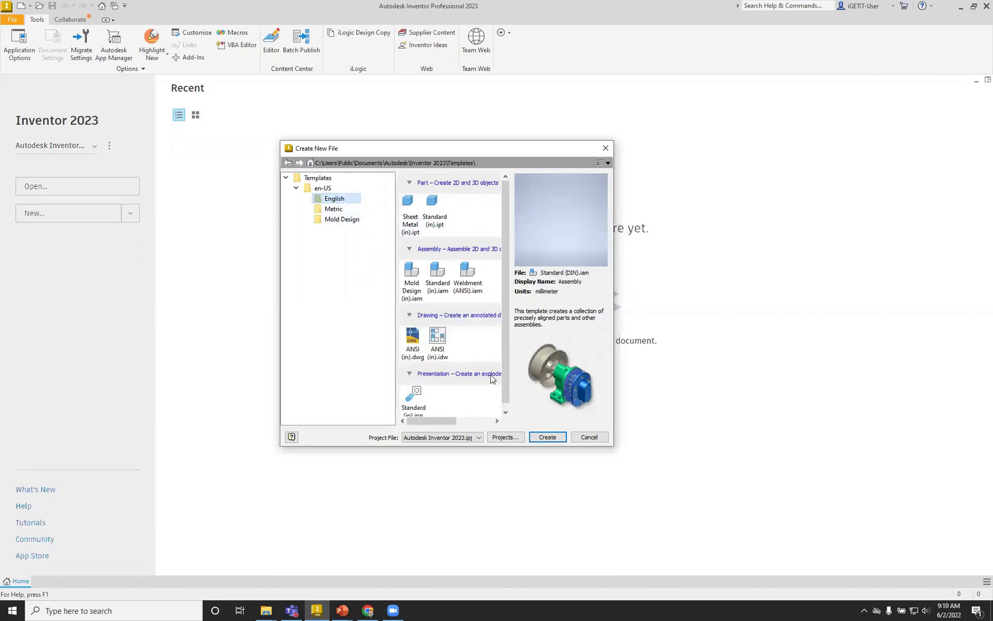
{"action": "left_click", "coordinate": [589, 438]}
Reopen the template browser from the New list, view the Metric templates, and cancel
{"action": "left_click", "coordinate": [131, 215]}
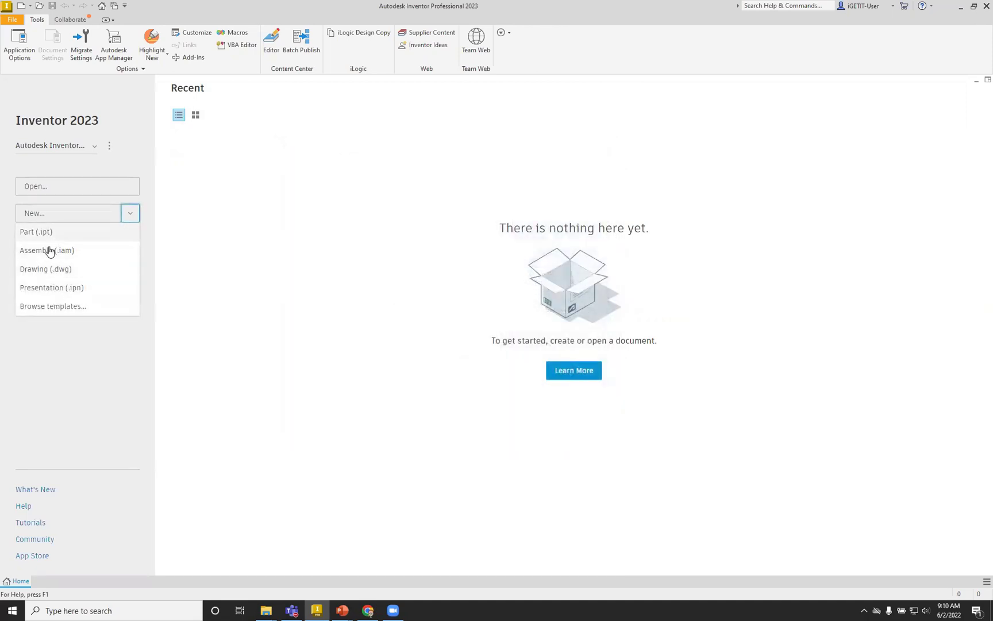
{"action": "left_click", "coordinate": [65, 310]}
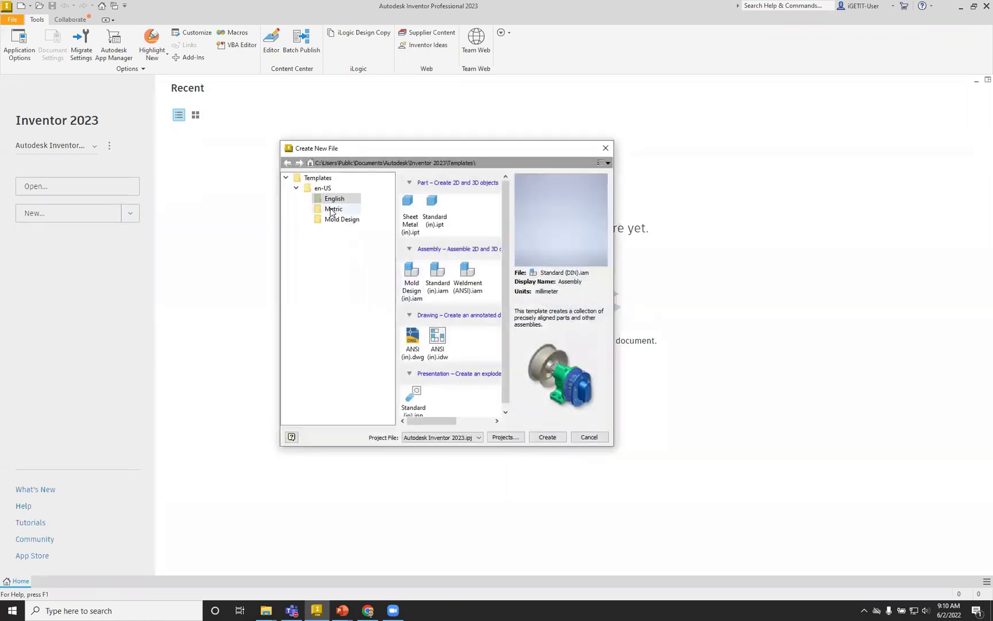
{"action": "left_click", "coordinate": [332, 210]}
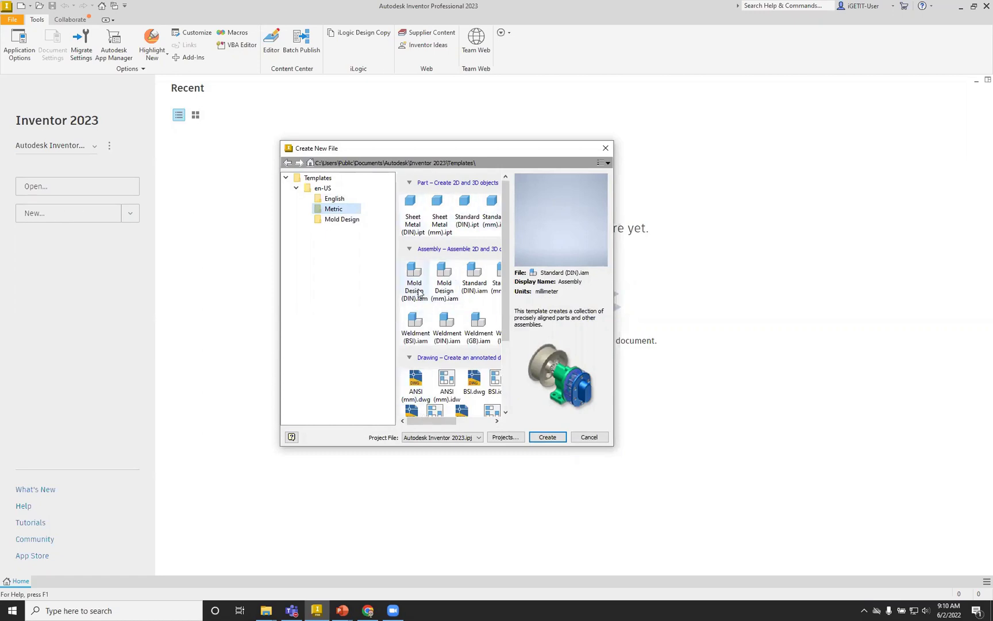
{"action": "left_click", "coordinate": [589, 438]}
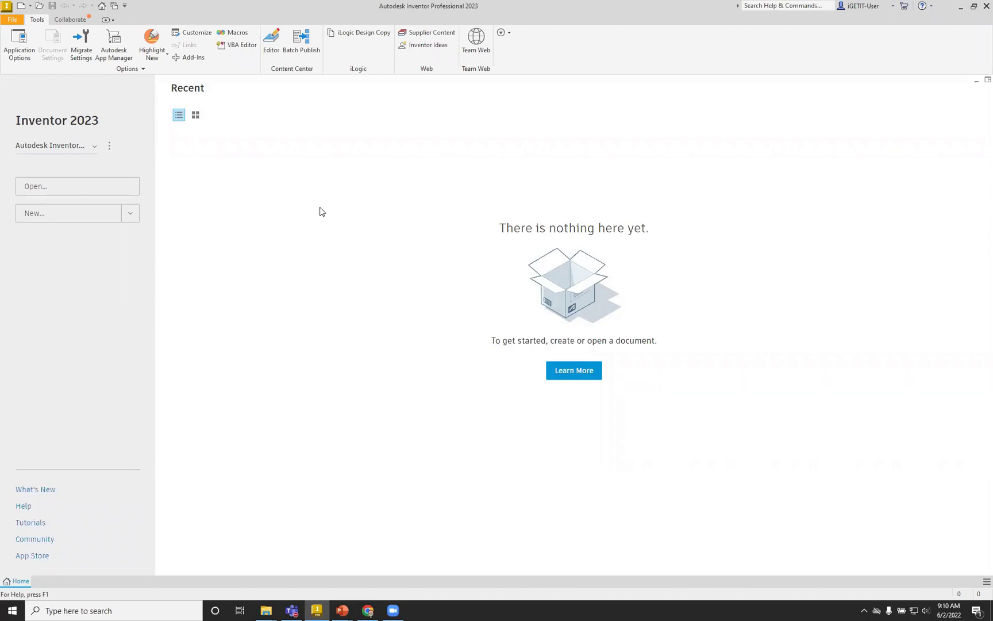
Glance at the File menu, then open CamFollower-Mount.ipt from Essentials > Workspace
{"action": "left_click", "coordinate": [12, 20]}
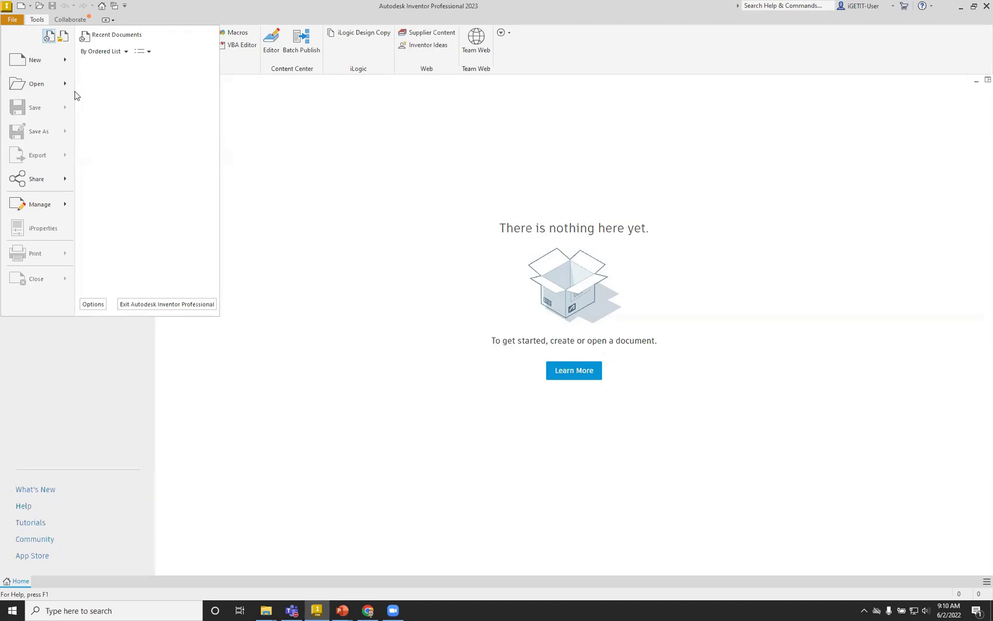
{"action": "left_click", "coordinate": [336, 203]}
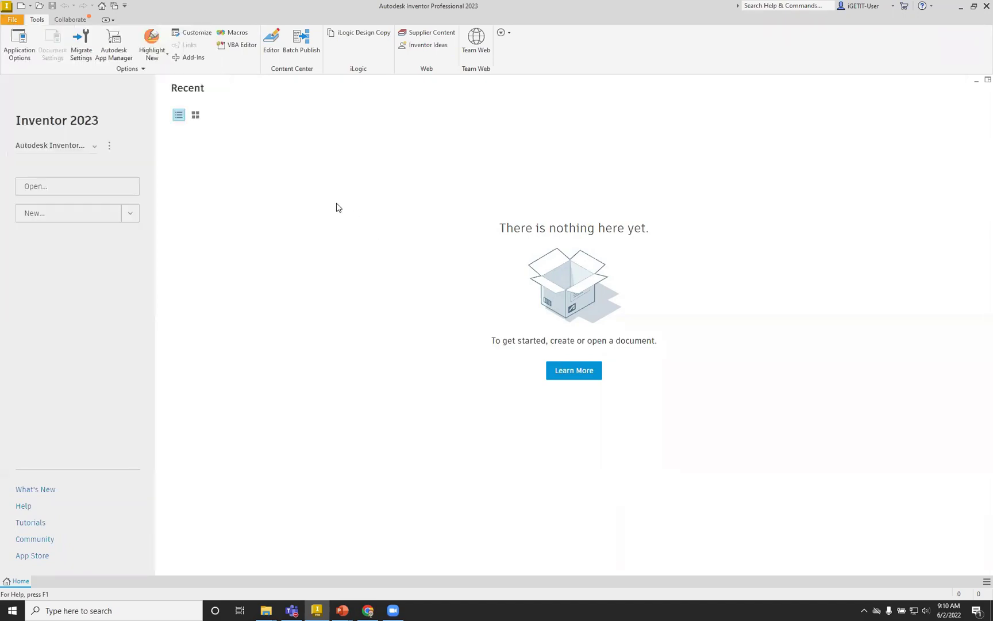
{"action": "left_click", "coordinate": [50, 188]}
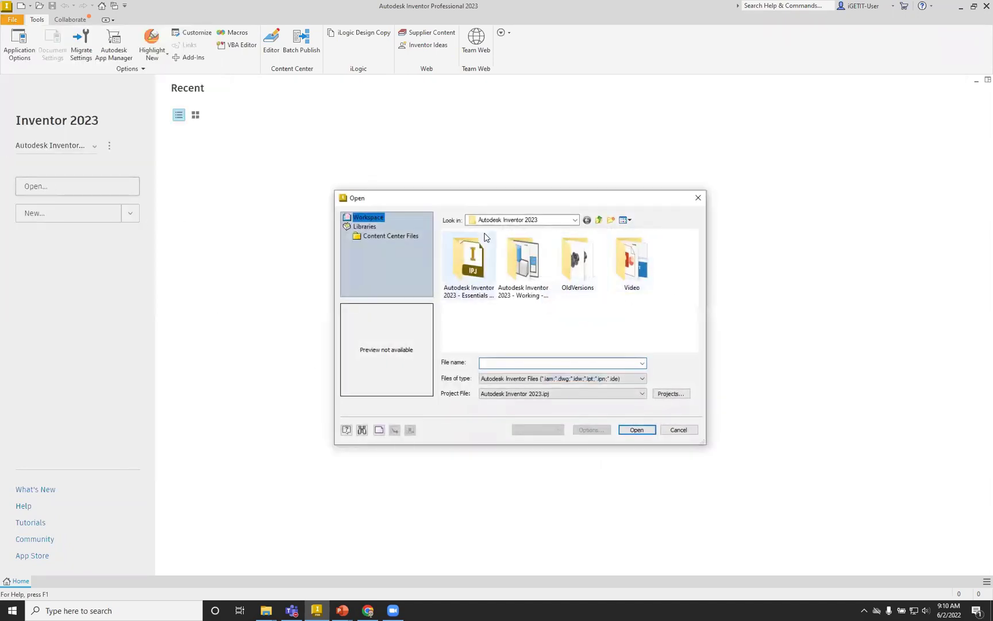
{"action": "double_click", "coordinate": [460, 261]}
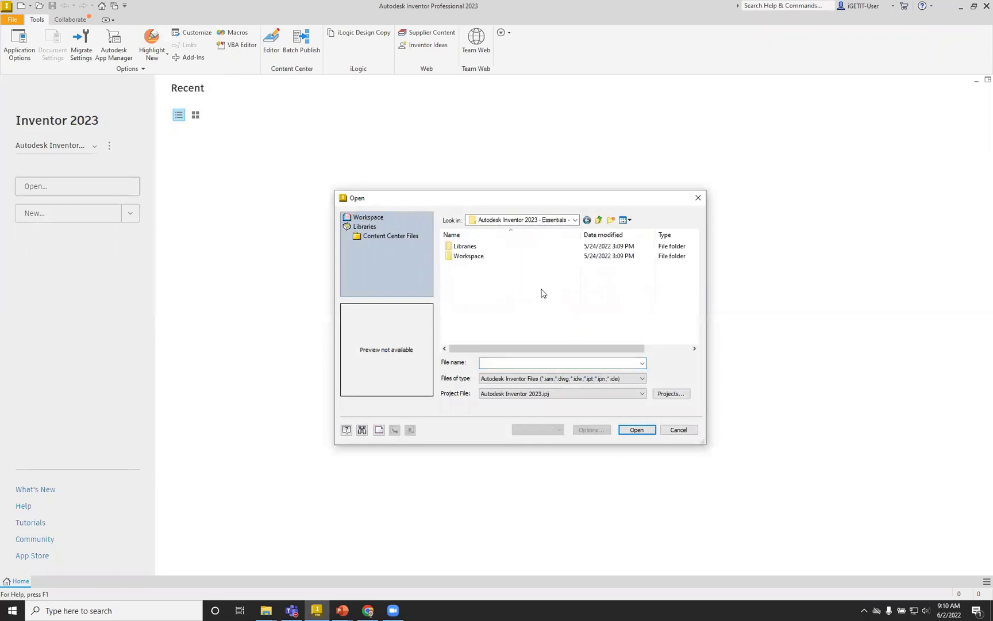
{"action": "double_click", "coordinate": [464, 256]}
{"action": "scroll", "coordinate": [528, 309], "scroll_direction": "down", "scroll_amount": 4}
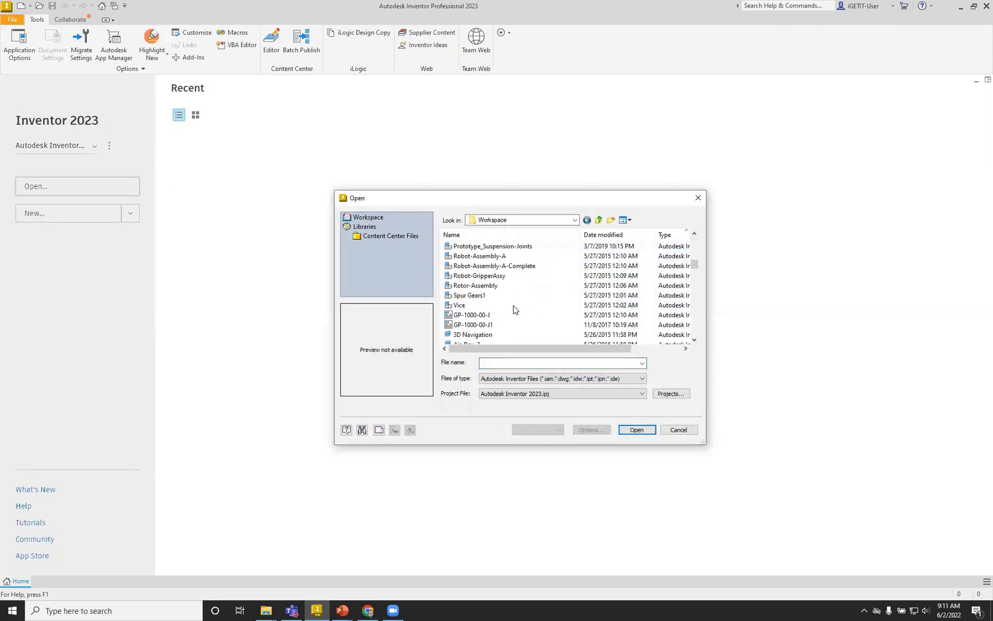
{"action": "left_click", "coordinate": [467, 285]}
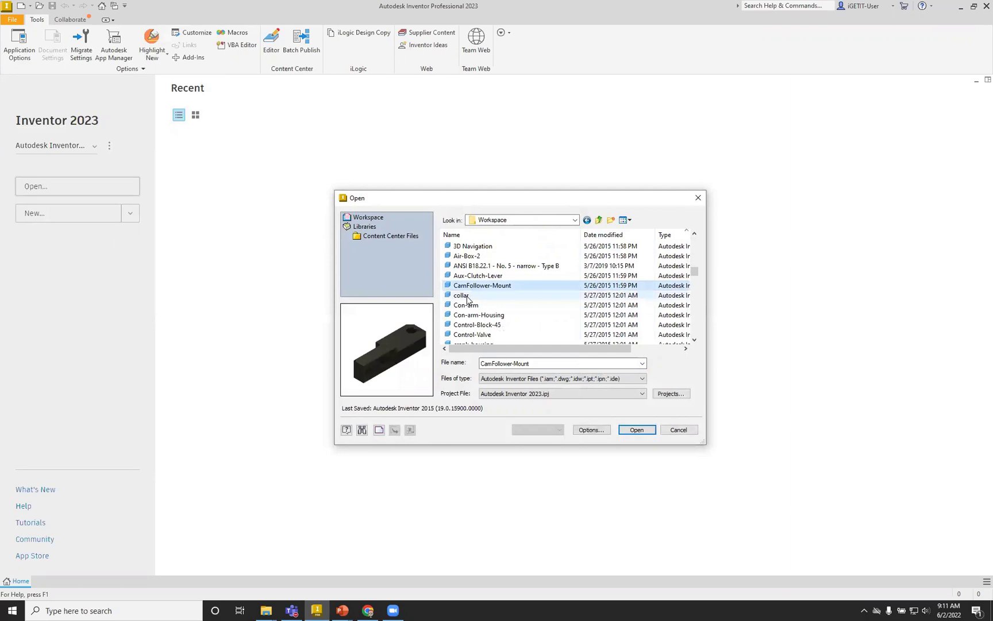
{"action": "left_click", "coordinate": [631, 433]}
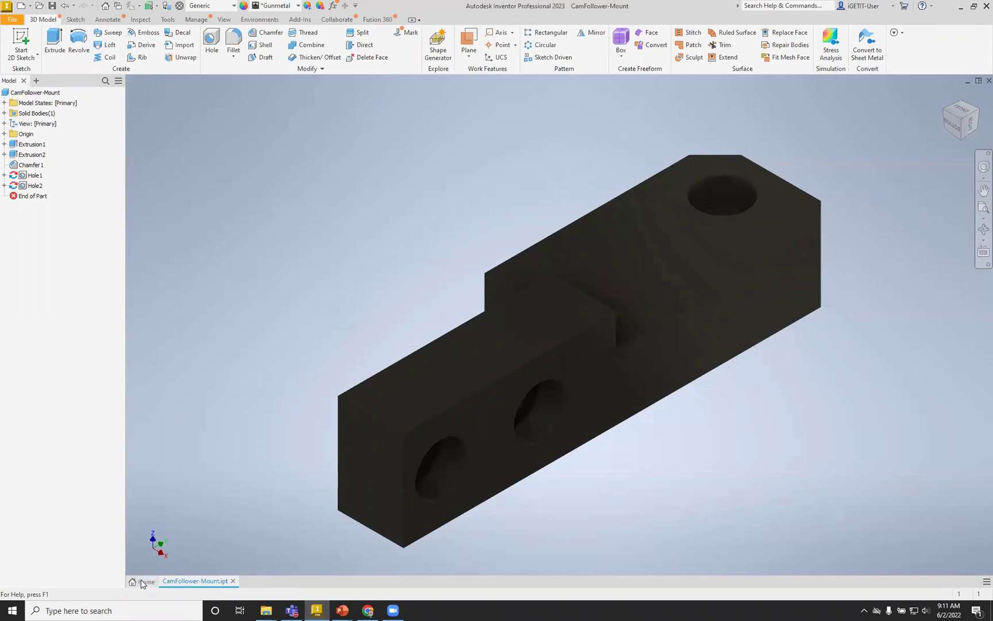
{"action": "mouse_move", "coordinate": [140, 579]}
{"action": "left_click", "coordinate": [143, 582]}
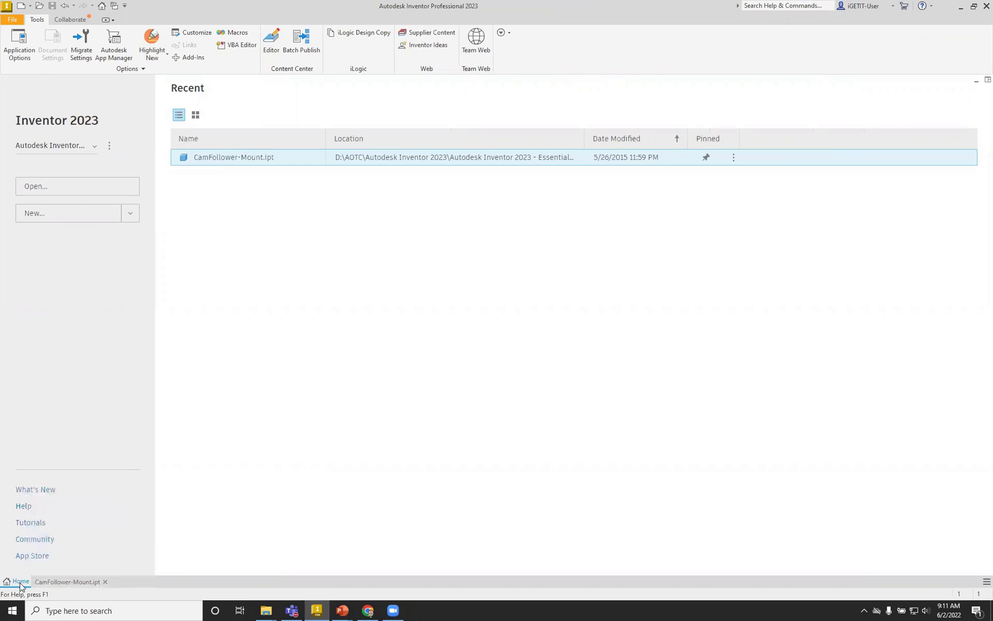
{"action": "mouse_move", "coordinate": [20, 583]}
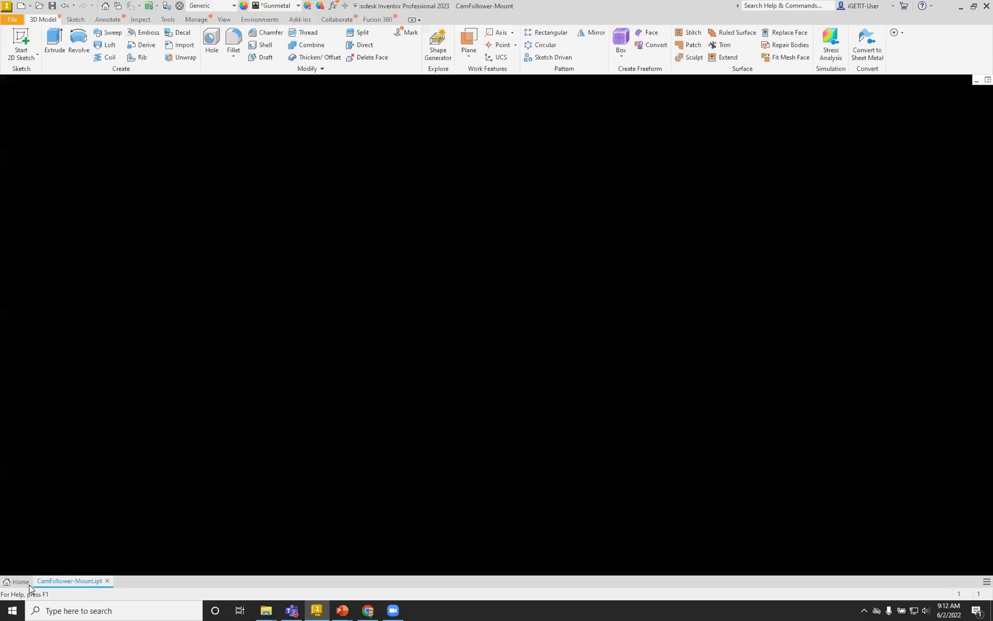
{"action": "left_click", "coordinate": [23, 581]}
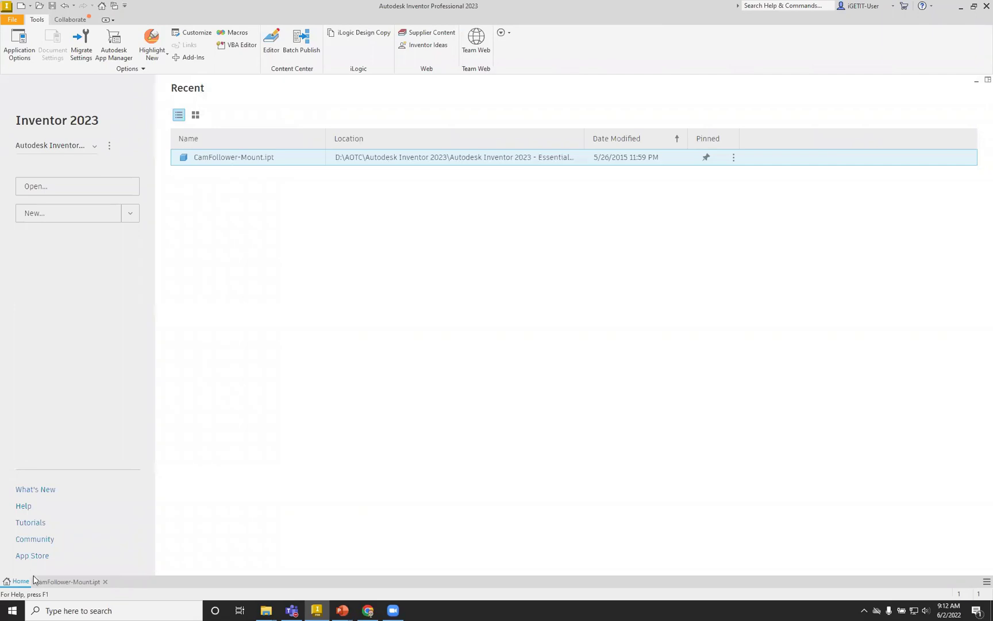
{"action": "left_click", "coordinate": [64, 581]}
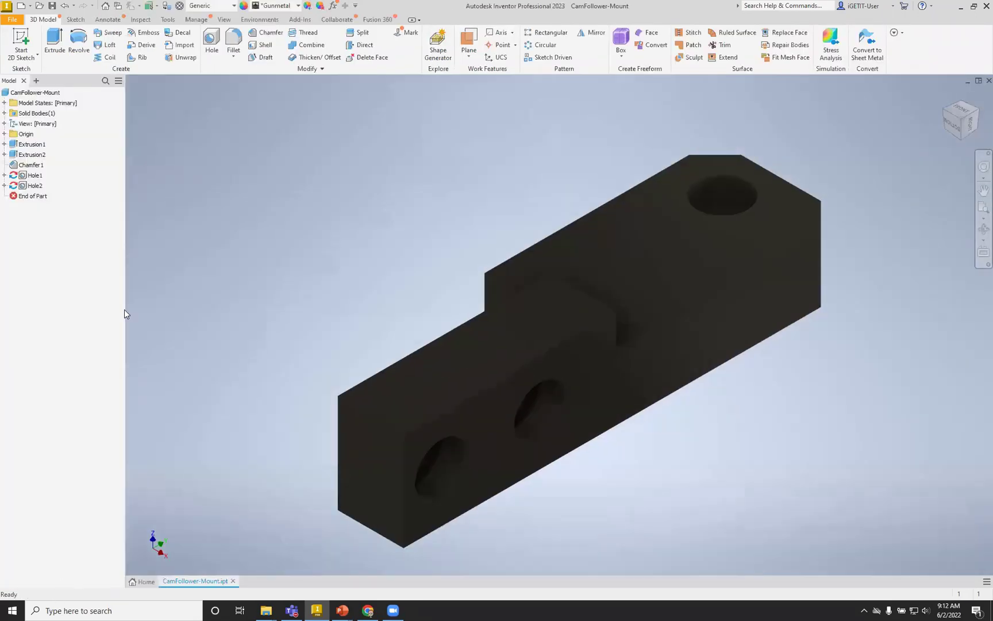
Open Aux-Clutch-Lever, CamFollower-Mount and collar together, then bring CamFollower-Mount to the front
{"action": "left_click", "coordinate": [38, 5]}
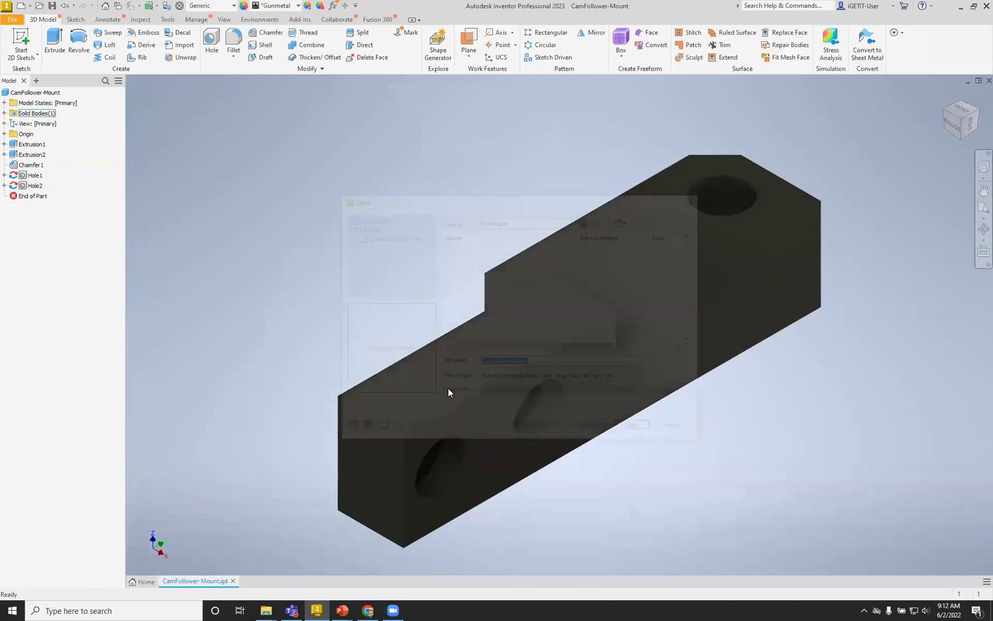
{"action": "scroll", "coordinate": [487, 313], "scroll_direction": "down", "scroll_amount": 2}
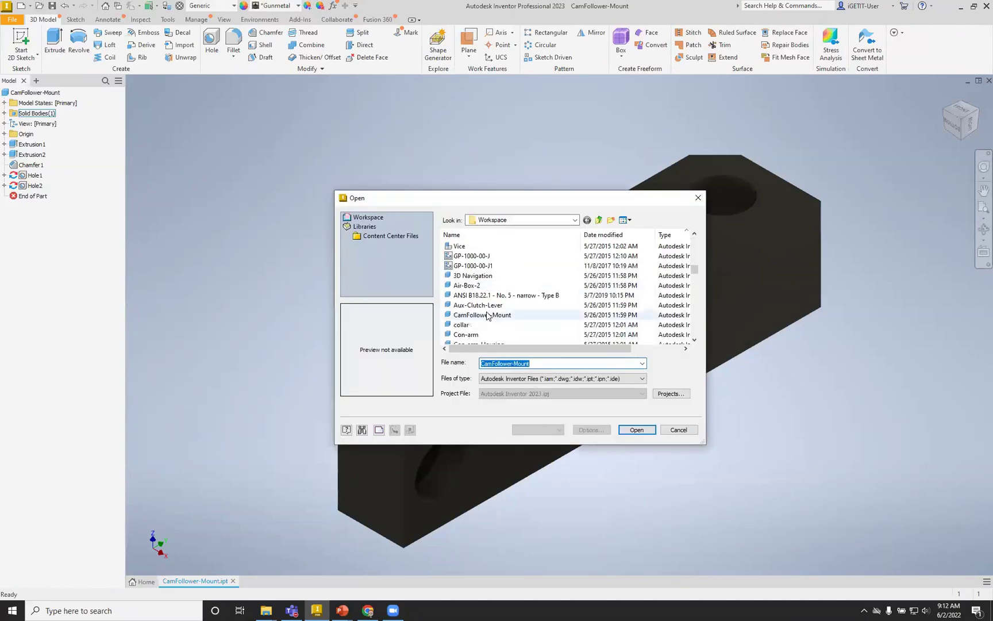
{"action": "left_click", "coordinate": [477, 305]}
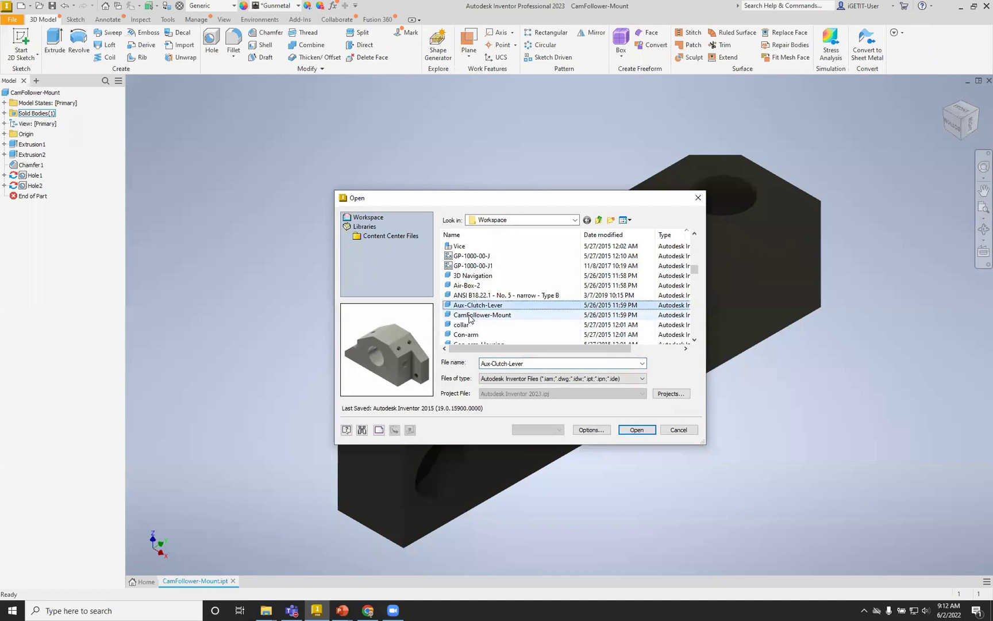
{"action": "left_click", "coordinate": [469, 316], "text": "ctrl"}
{"action": "left_click", "coordinate": [462, 326], "text": "ctrl"}
{"action": "left_click", "coordinate": [636, 430]}
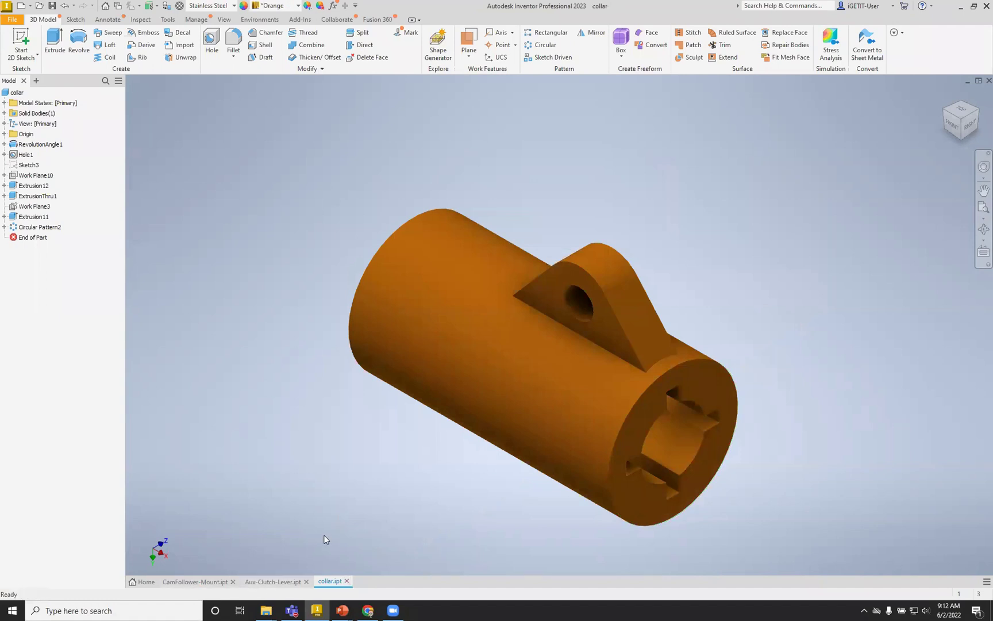
{"action": "left_click", "coordinate": [196, 582]}
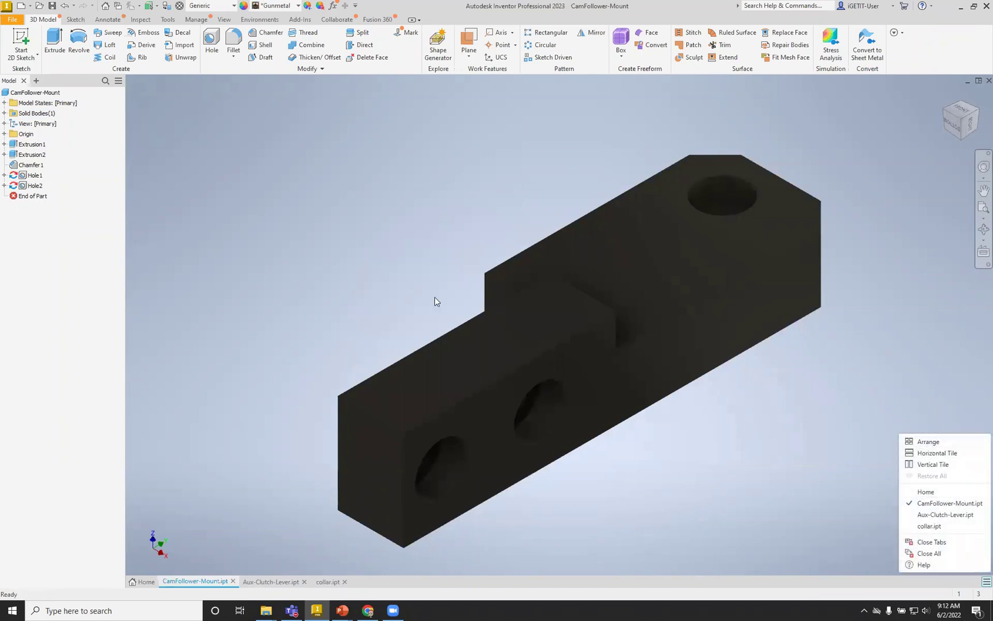
Look over the View tab's Arrange options, then list open documents from the document menu
{"action": "left_click", "coordinate": [226, 21]}
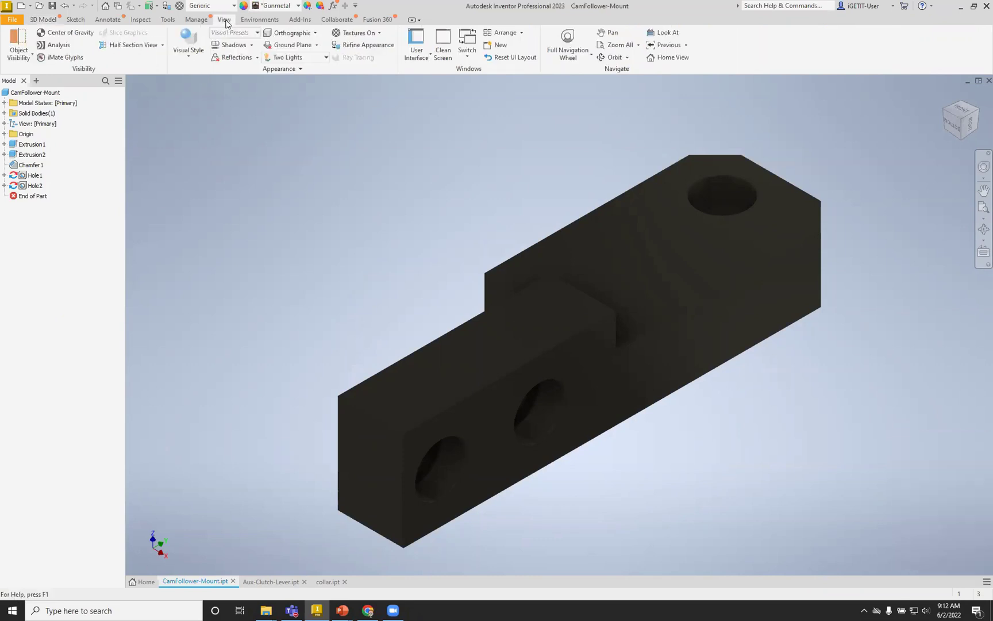
{"action": "left_click", "coordinate": [521, 34]}
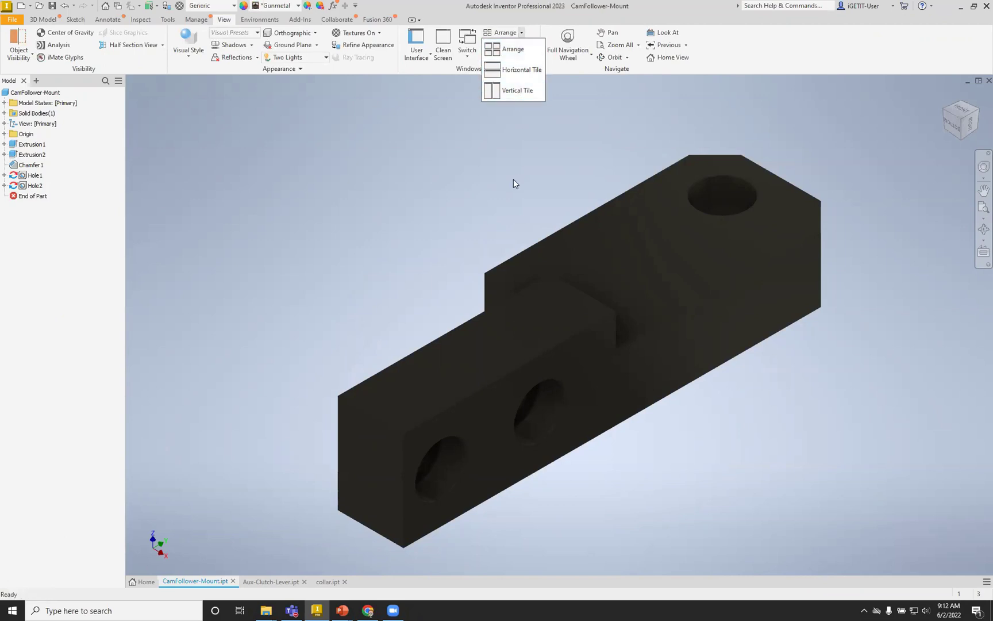
{"action": "left_click", "coordinate": [979, 584]}
{"action": "left_click", "coordinate": [979, 583]}
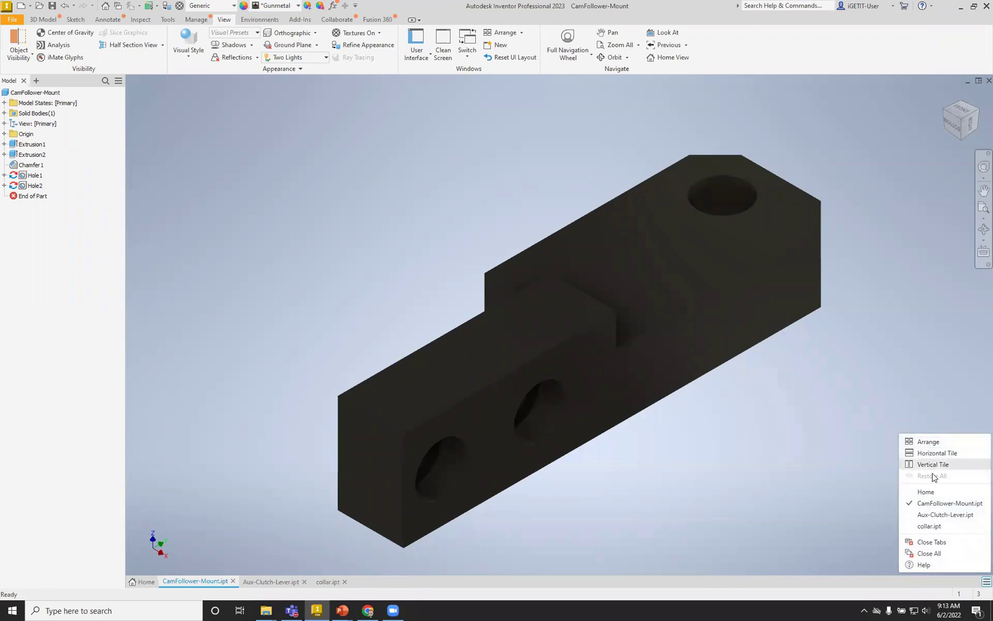
Tile all open documents, move CamFollower-Mount into the Aux-Clutch-Lever pane and switch between them
{"action": "left_click", "coordinate": [931, 441]}
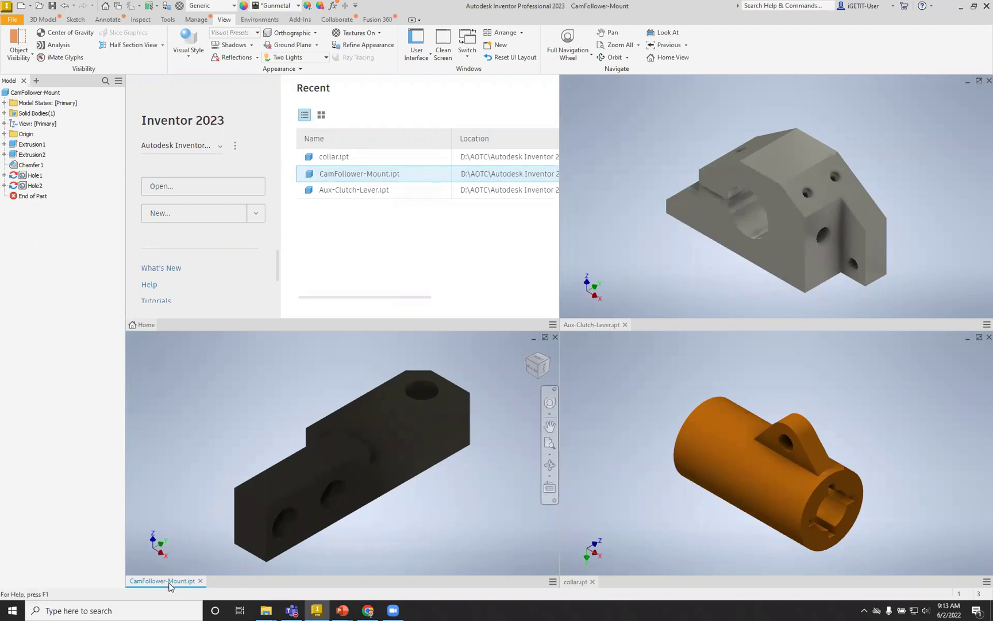
{"action": "left_click_drag", "start_coordinate": [164, 581], "coordinate": [649, 320]}
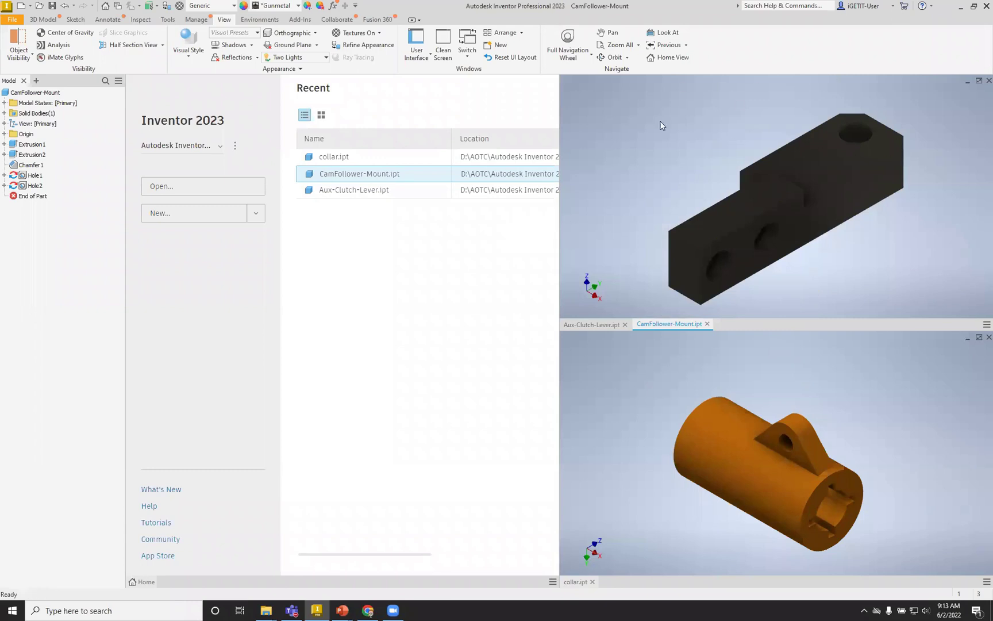
{"action": "left_click", "coordinate": [590, 324]}
{"action": "left_click", "coordinate": [657, 325]}
{"action": "left_click", "coordinate": [605, 323]}
{"action": "left_click", "coordinate": [654, 326]}
{"action": "left_click", "coordinate": [594, 325]}
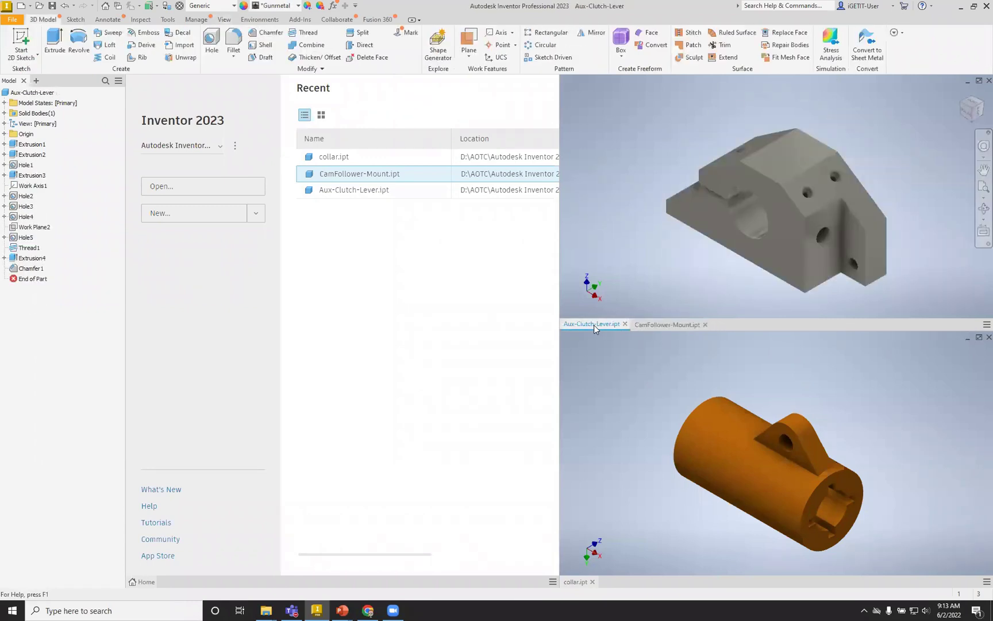
Close both parts in the top pane using its tab menu's Close Tabs
{"action": "left_click", "coordinate": [986, 325]}
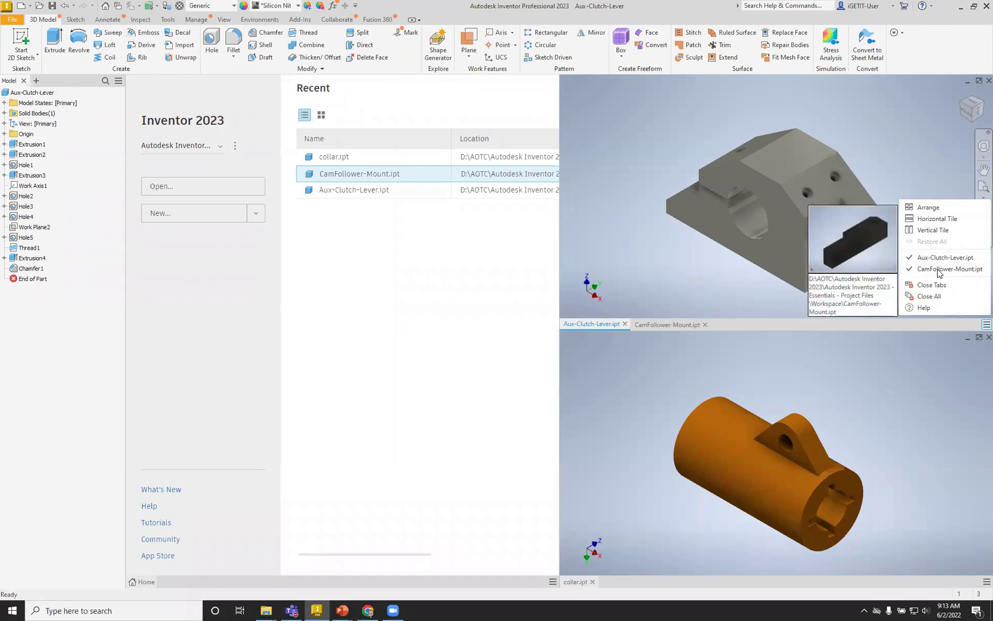
{"action": "left_click", "coordinate": [943, 269]}
{"action": "left_click", "coordinate": [985, 325]}
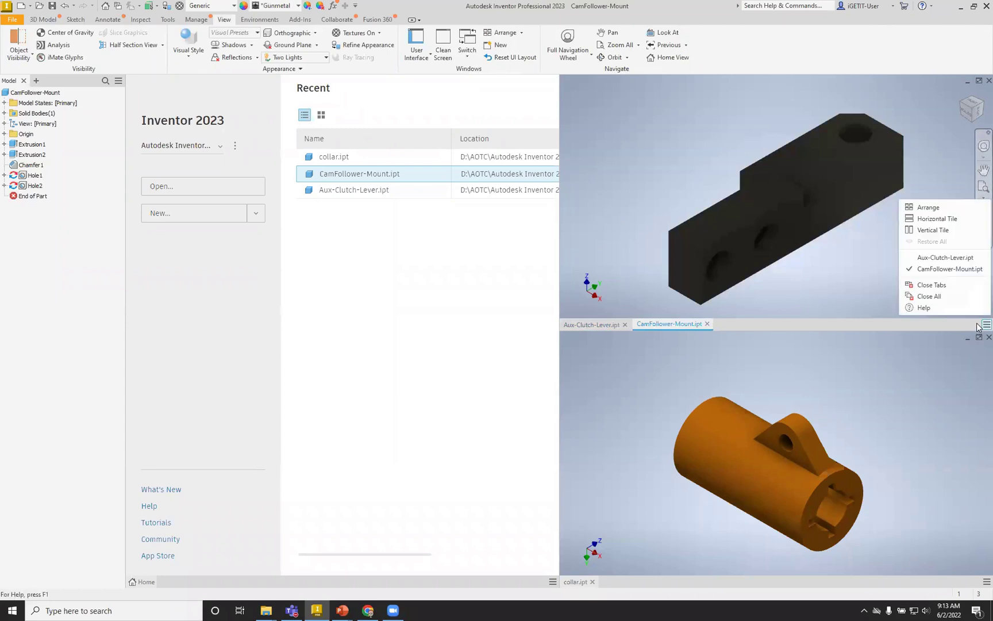
{"action": "left_click", "coordinate": [932, 285]}
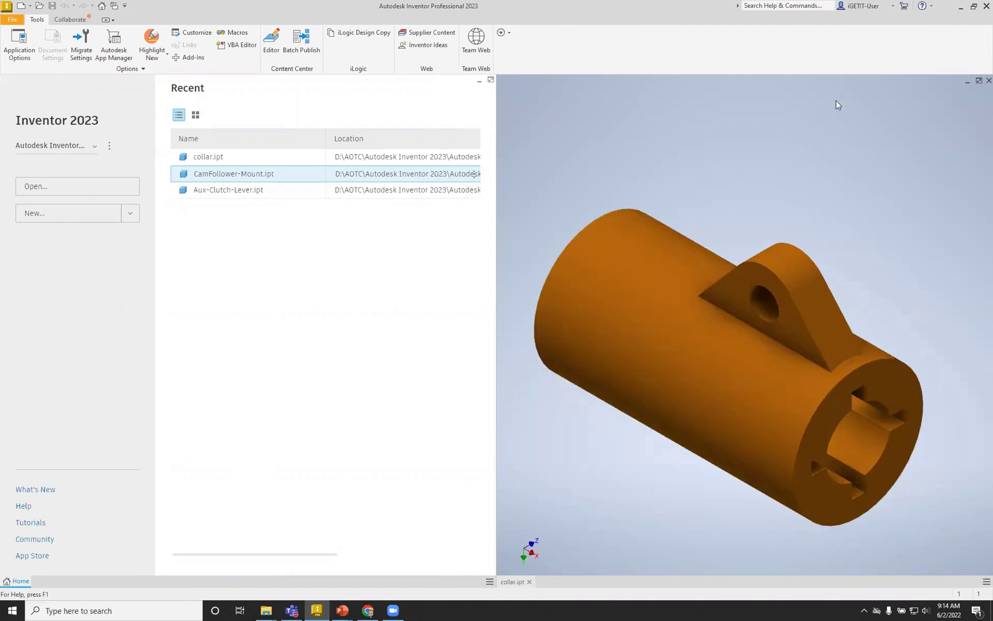
Maximize Home and open Air-Box-2, Control-Valve and Front Lower Arm together
{"action": "left_click", "coordinate": [979, 83]}
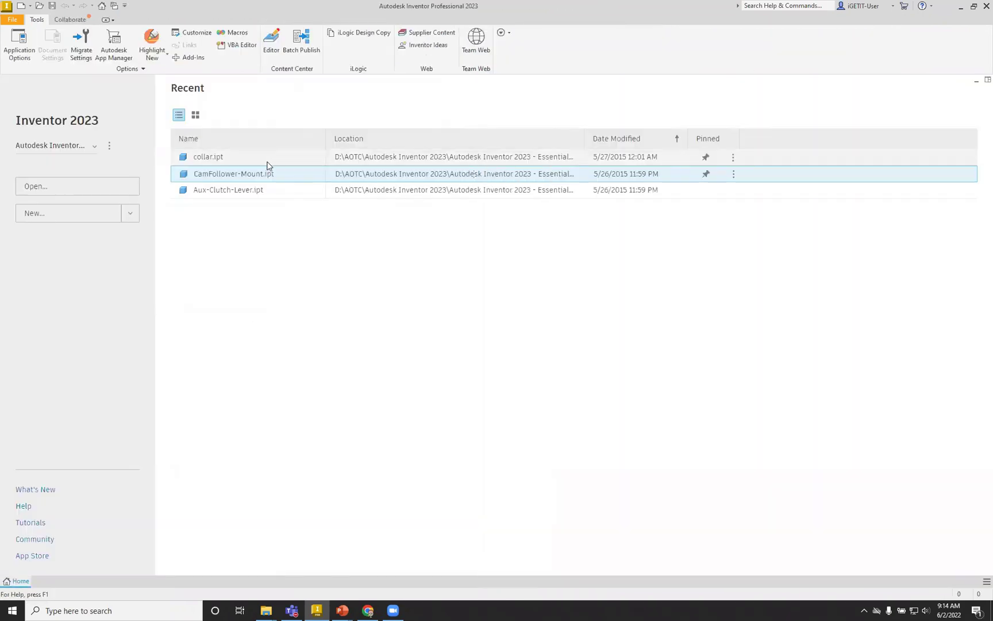
{"action": "left_click", "coordinate": [57, 190]}
{"action": "scroll", "coordinate": [471, 304], "scroll_direction": "down", "scroll_amount": 5}
{"action": "left_click", "coordinate": [467, 315]}
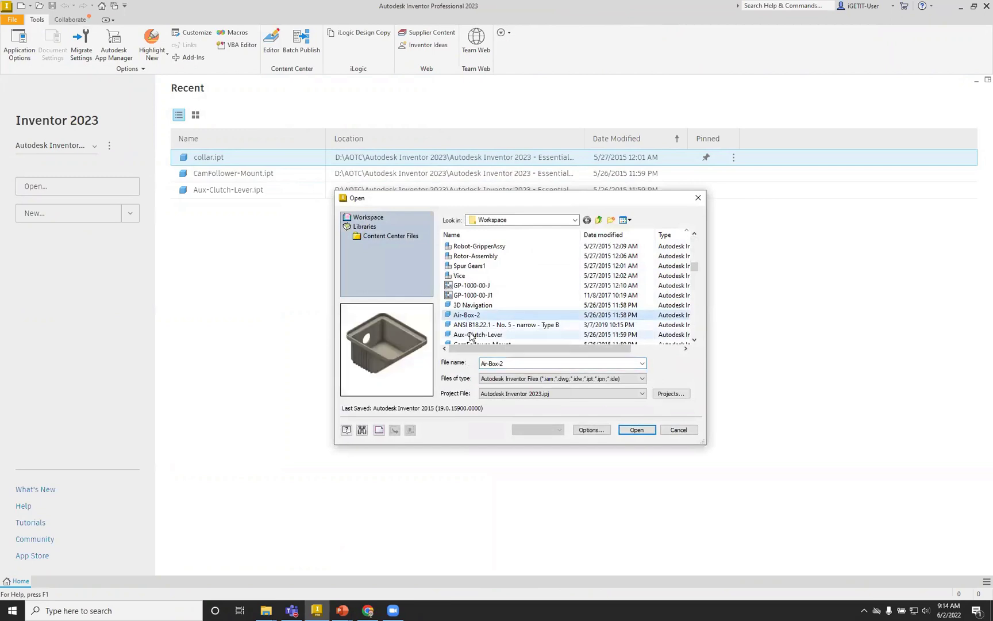
{"action": "scroll", "coordinate": [467, 317], "scroll_direction": "down", "scroll_amount": 2}
{"action": "left_click", "coordinate": [470, 336], "text": "ctrl"}
{"action": "scroll", "coordinate": [471, 337], "scroll_direction": "down", "scroll_amount": 2}
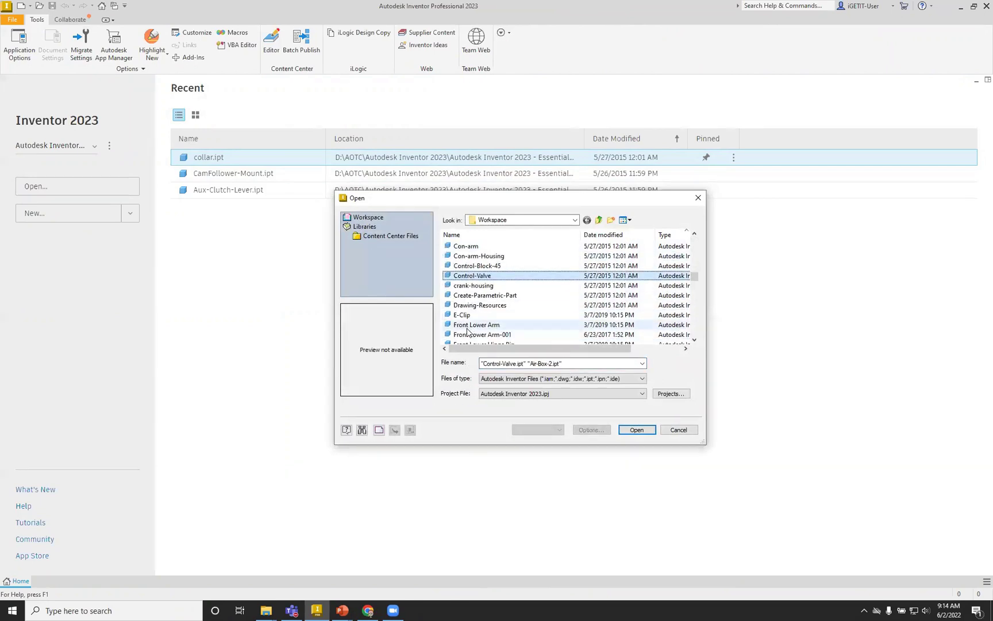
{"action": "left_click", "coordinate": [469, 325], "text": "ctrl"}
{"action": "left_click", "coordinate": [638, 430]}
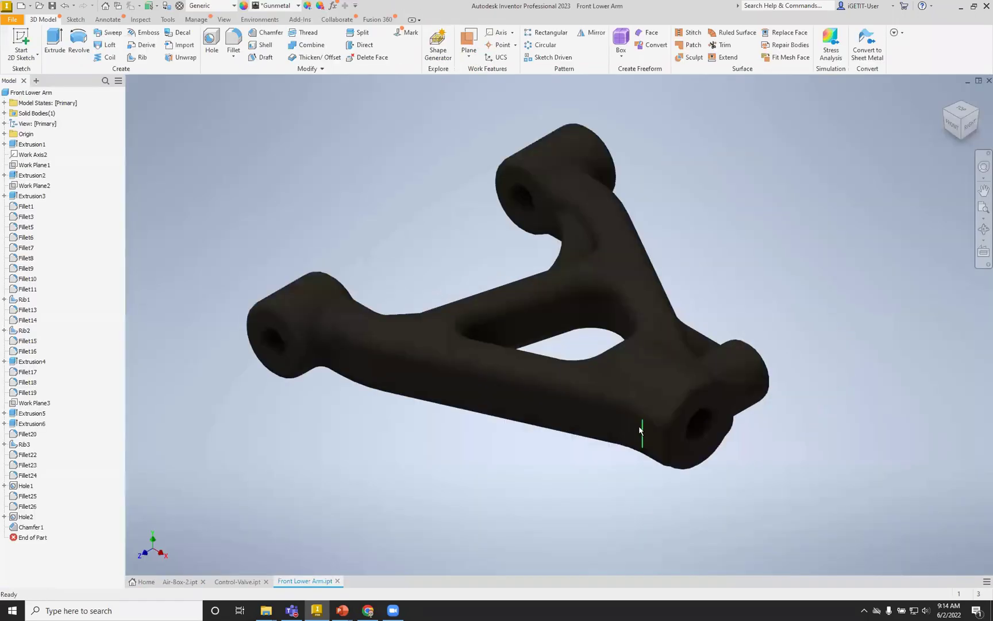
Cycle through the three part tabs, ending on Front Lower Arm, and list all open documents
{"action": "left_click", "coordinate": [226, 581]}
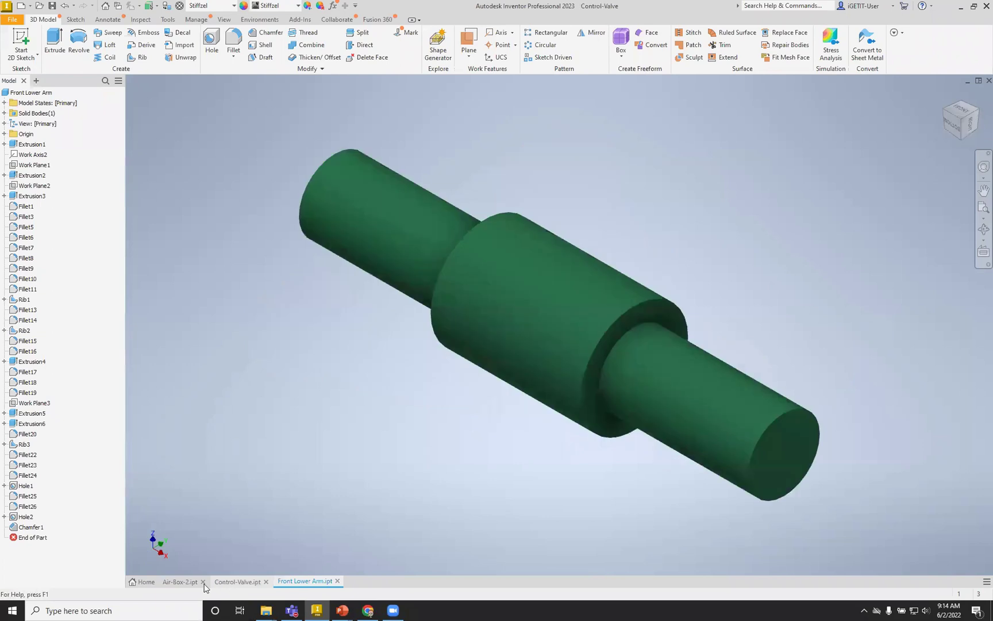
{"action": "left_click", "coordinate": [182, 581]}
{"action": "left_click", "coordinate": [252, 581]}
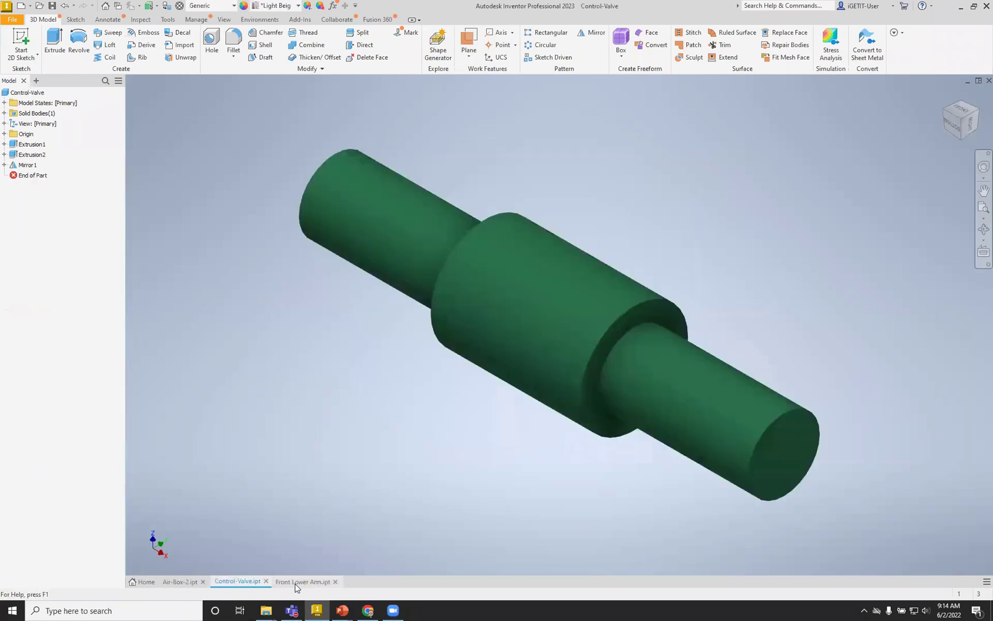
{"action": "left_click", "coordinate": [295, 582]}
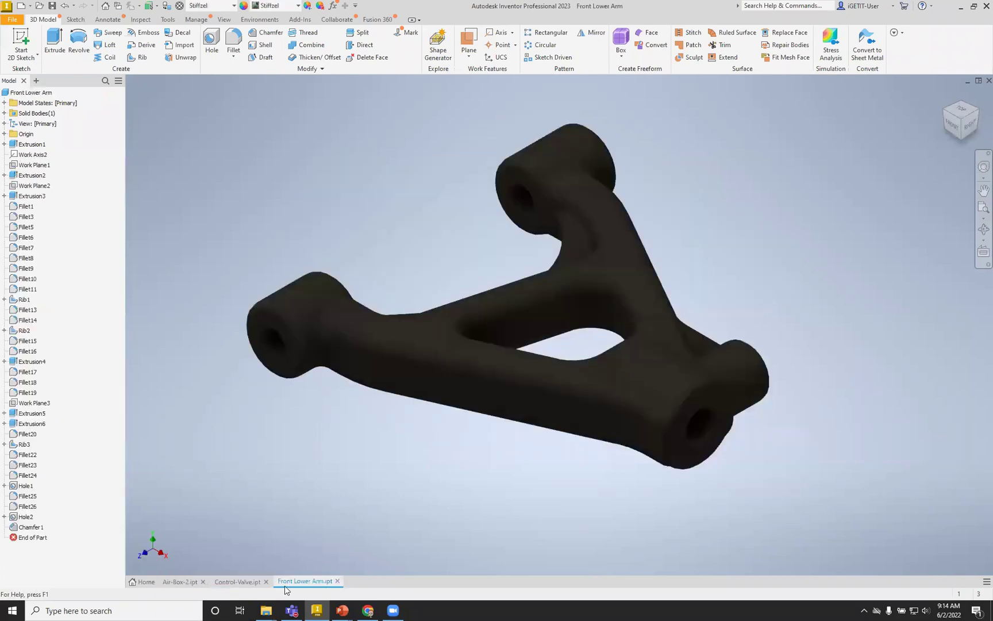
{"action": "left_click", "coordinate": [979, 582]}
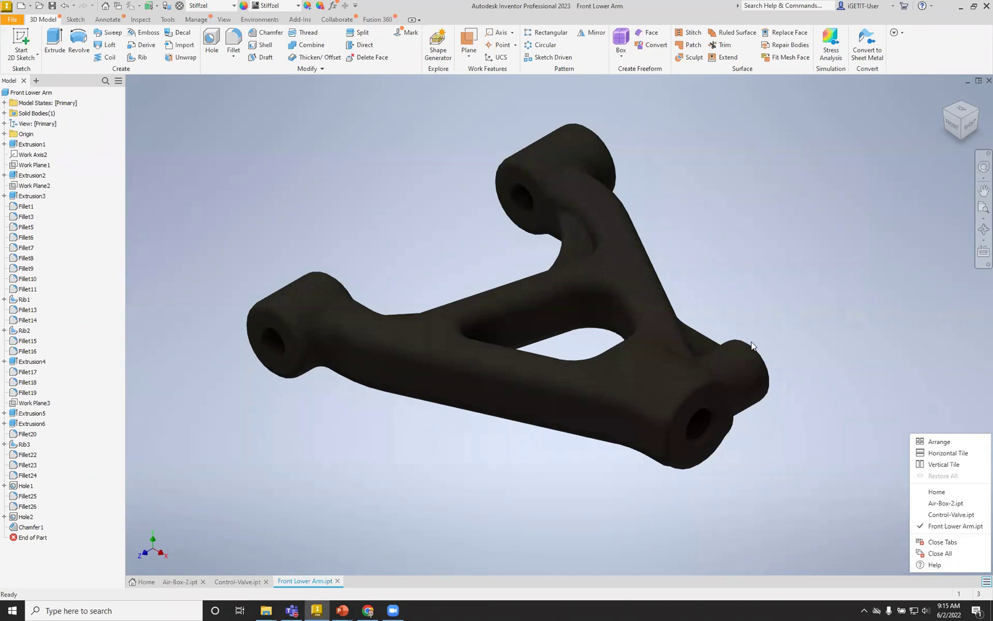
{"action": "left_click", "coordinate": [940, 554]}
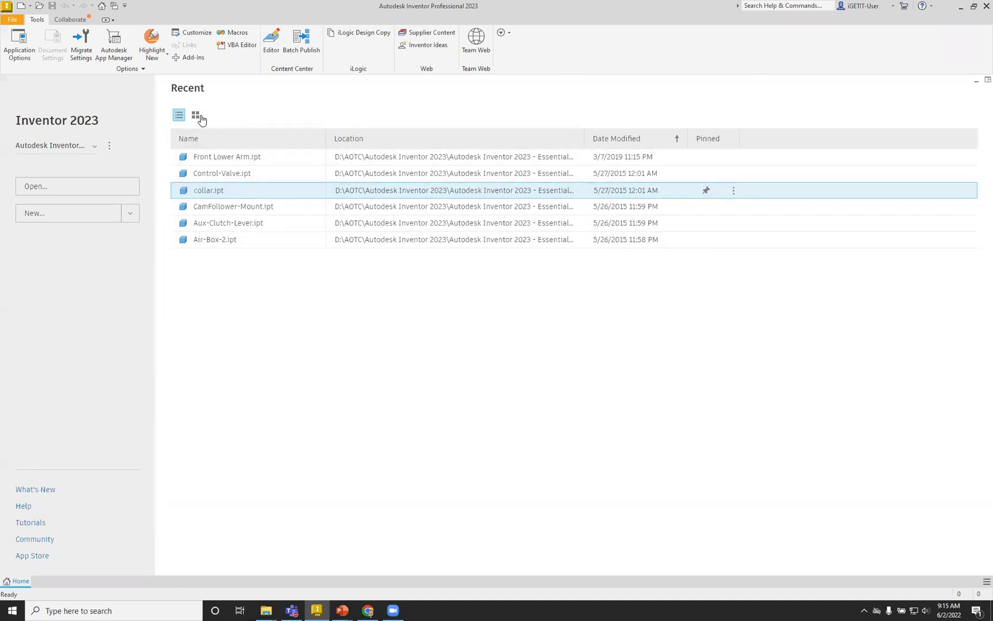
{"action": "left_click", "coordinate": [13, 20]}
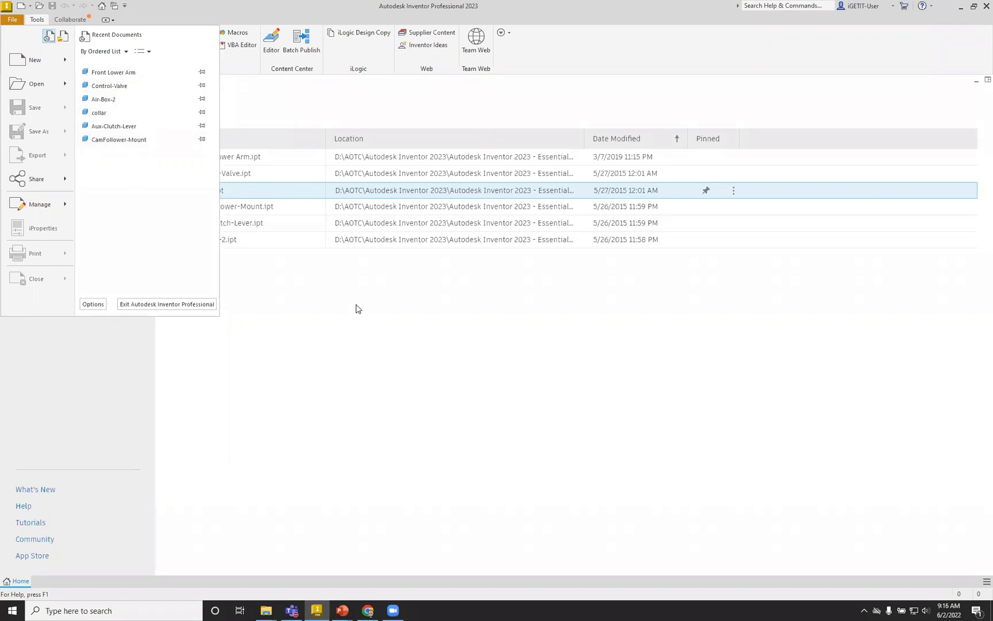
{"action": "left_click", "coordinate": [355, 309]}
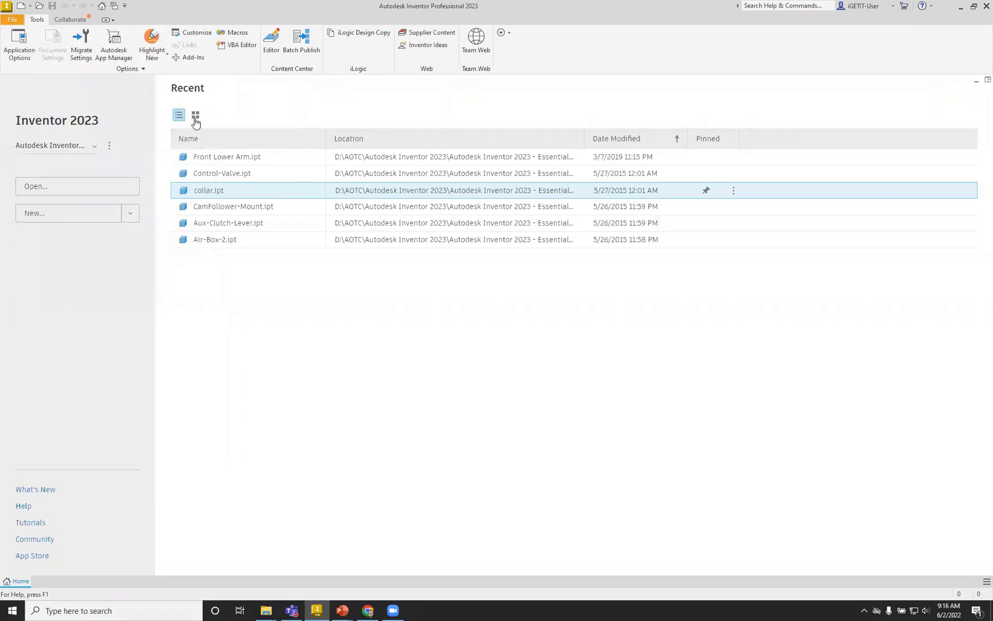
Toggle Recent files to grid view and back to list, then select Front Lower Arm.ipt
{"action": "left_click", "coordinate": [195, 117]}
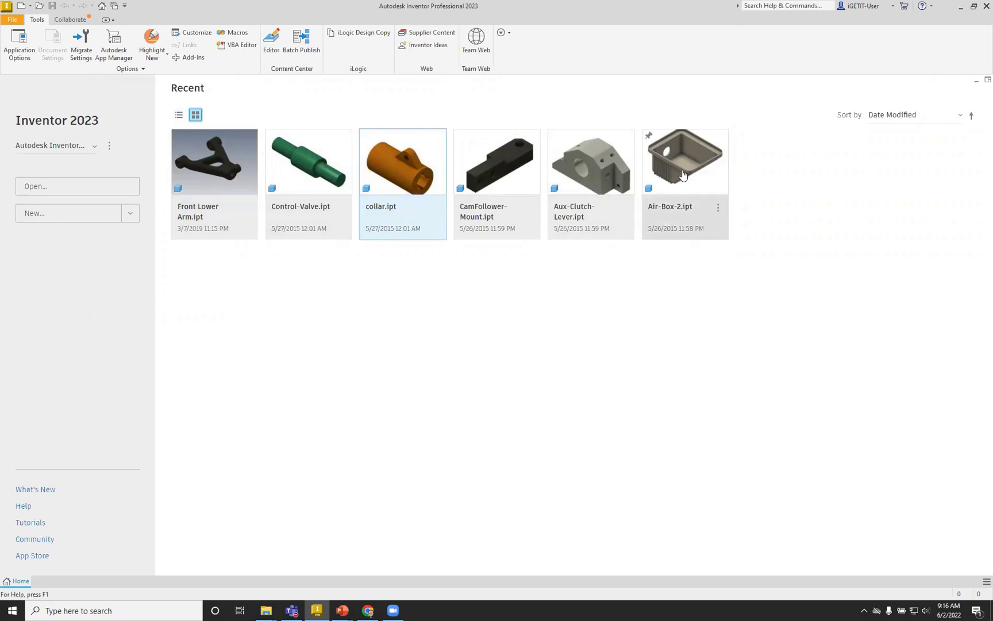
{"action": "left_click", "coordinate": [179, 116]}
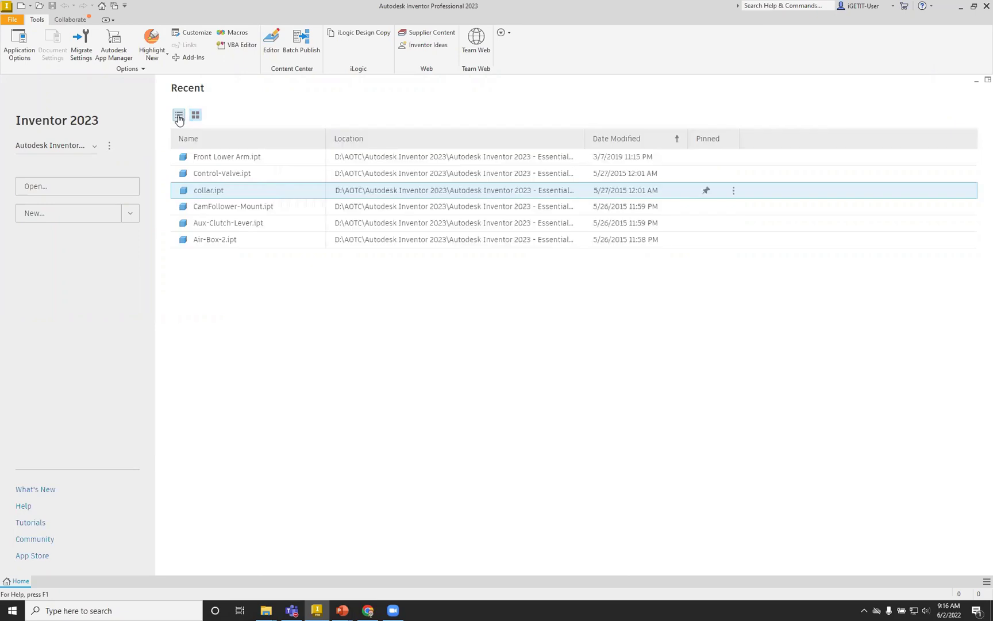
{"action": "left_click", "coordinate": [197, 158]}
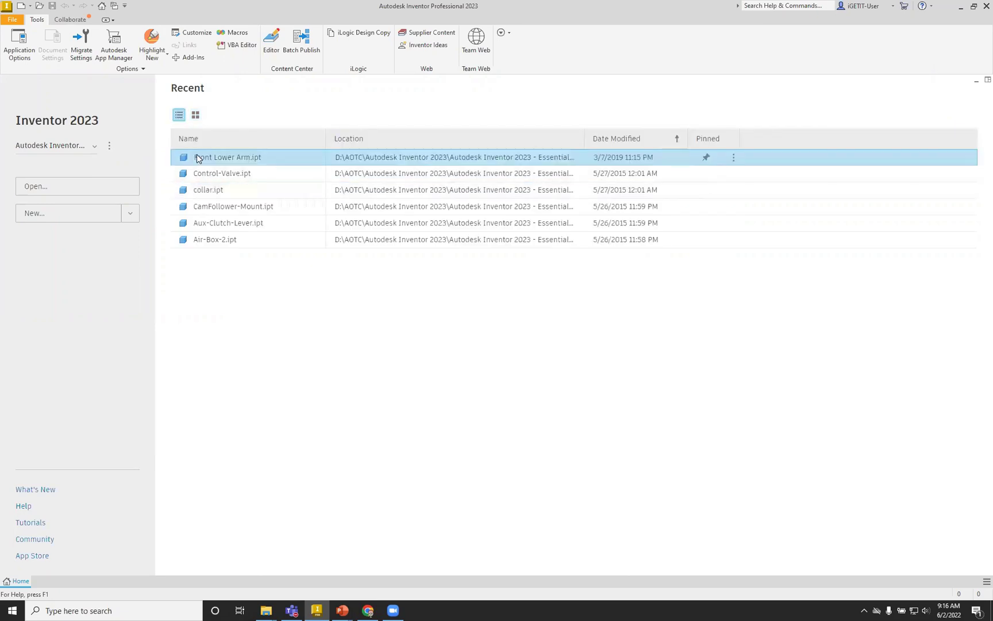
Pin Front Lower Arm.ipt and CamFollower-Mount.ipt in the Recent list, then unpin both
{"action": "left_click", "coordinate": [707, 158]}
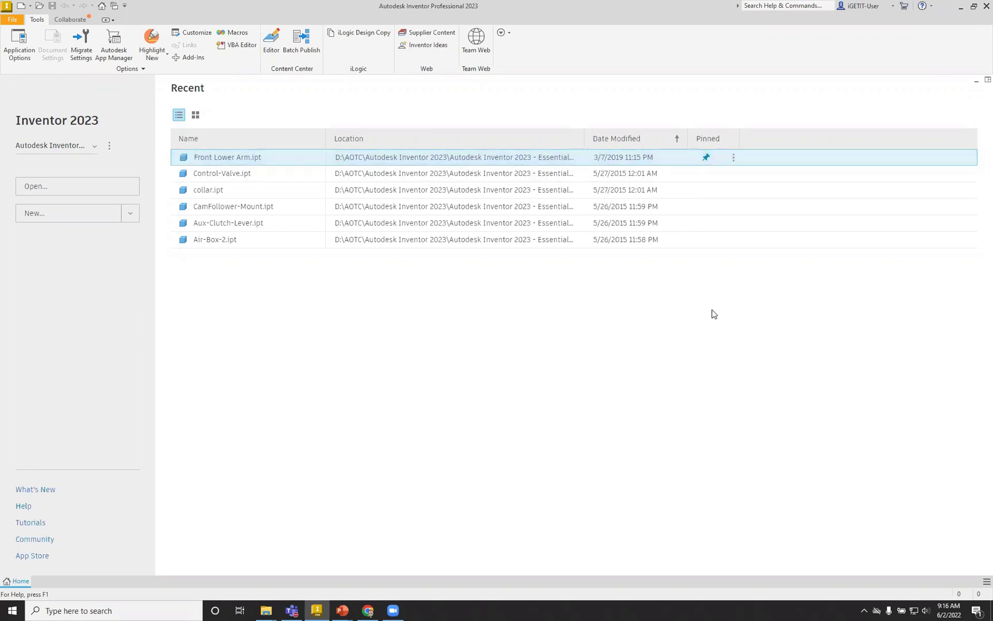
{"action": "left_click", "coordinate": [706, 207]}
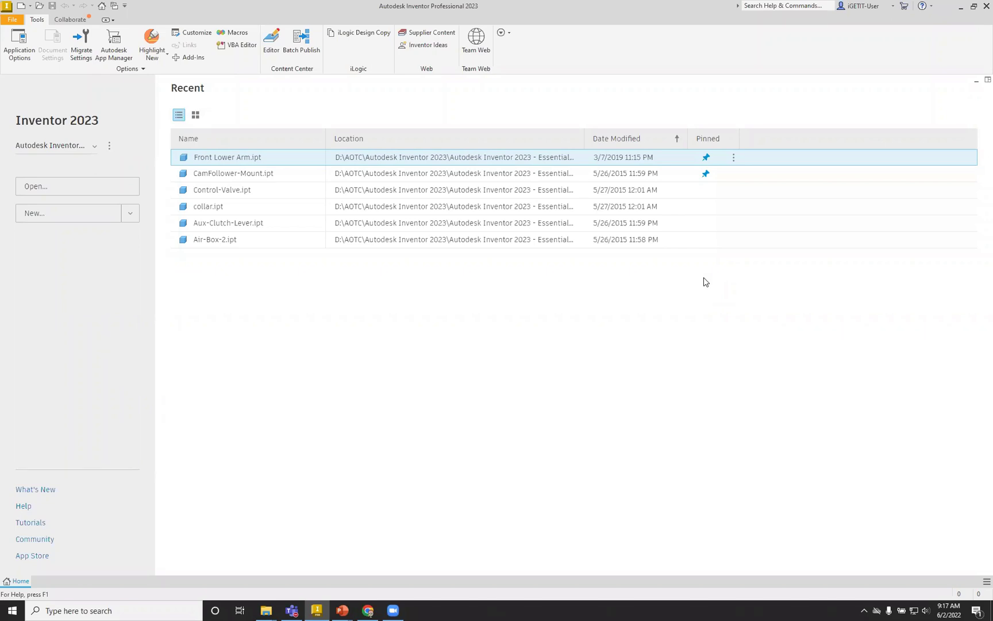
{"action": "left_click", "coordinate": [705, 173]}
{"action": "left_click", "coordinate": [705, 157]}
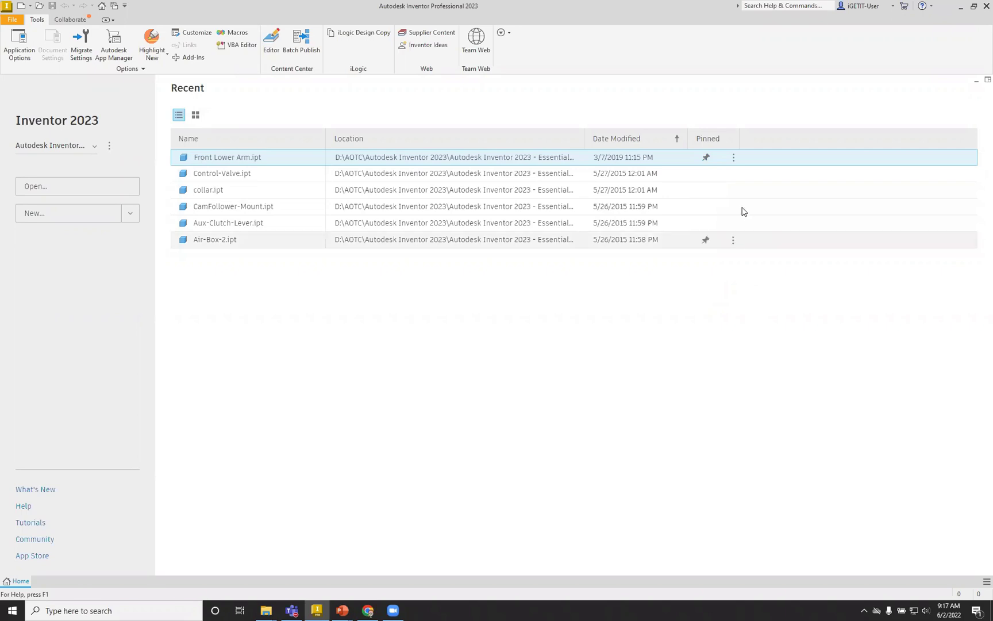
{"action": "left_click", "coordinate": [734, 160]}
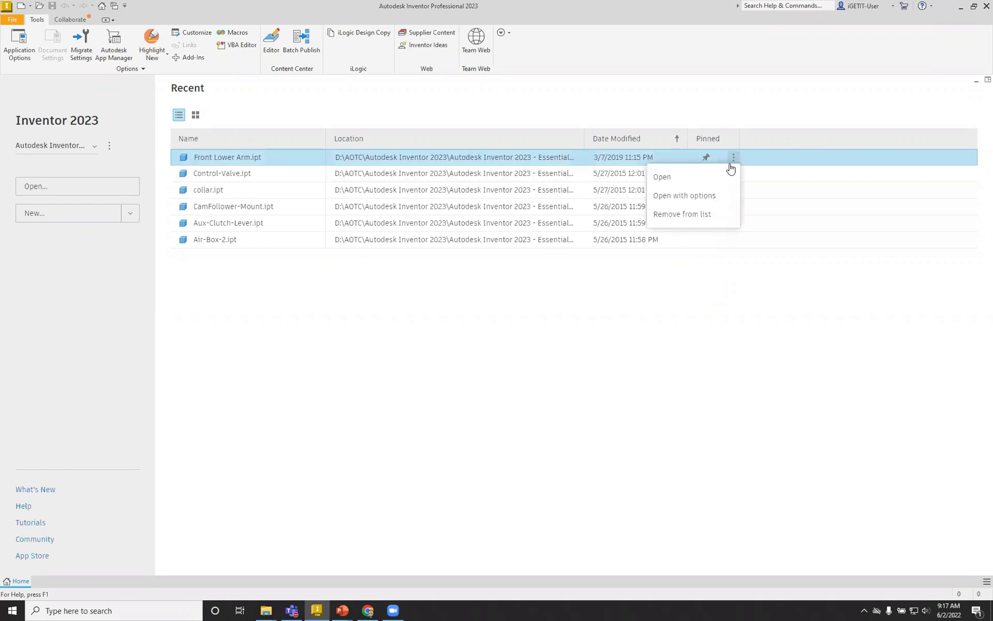
Open Front Lower Arm.ipt with options, keeping Model State [Primary] and Design View Last Active
{"action": "left_click", "coordinate": [707, 198]}
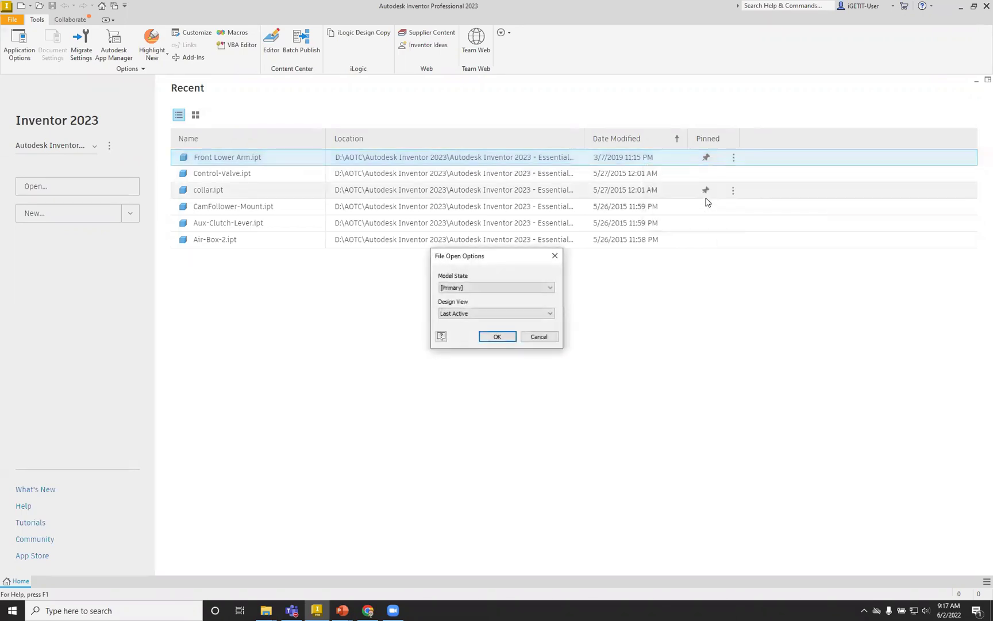
{"action": "left_click", "coordinate": [473, 289]}
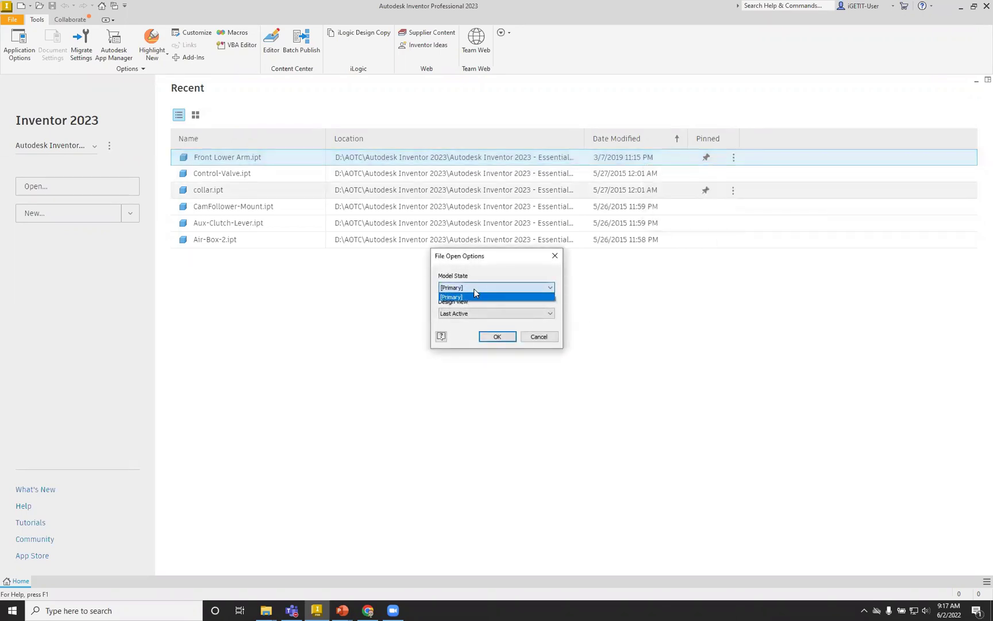
{"action": "left_click", "coordinate": [484, 296]}
{"action": "left_click", "coordinate": [485, 314]}
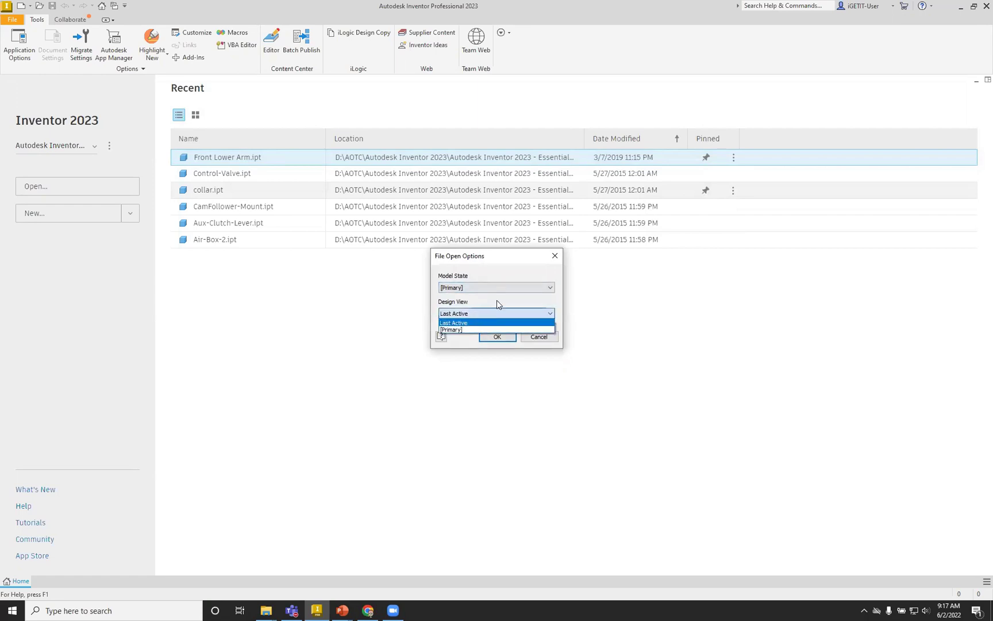
{"action": "left_click", "coordinate": [496, 303]}
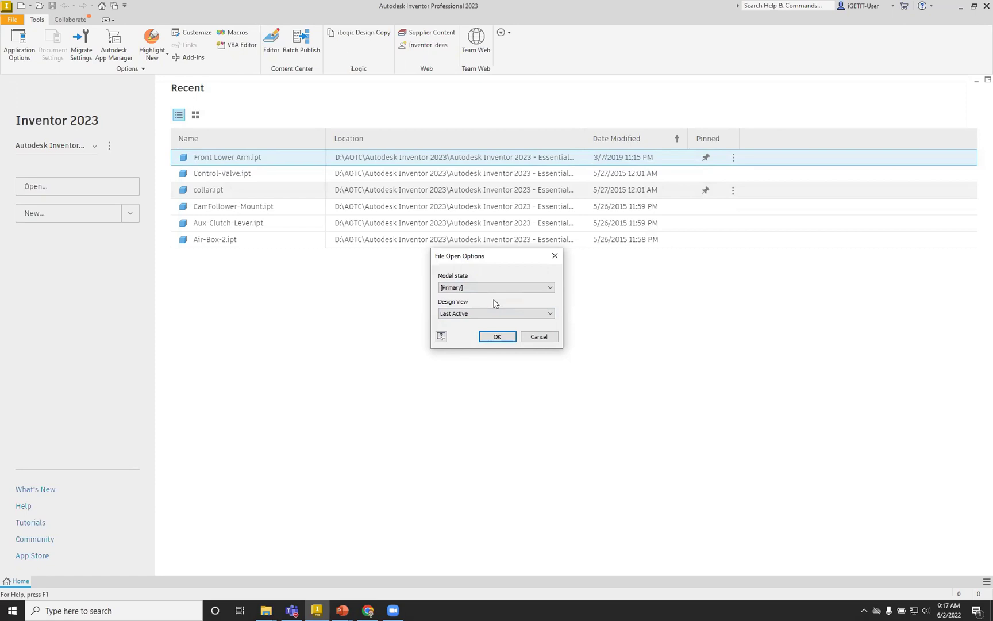
{"action": "left_click", "coordinate": [499, 338]}
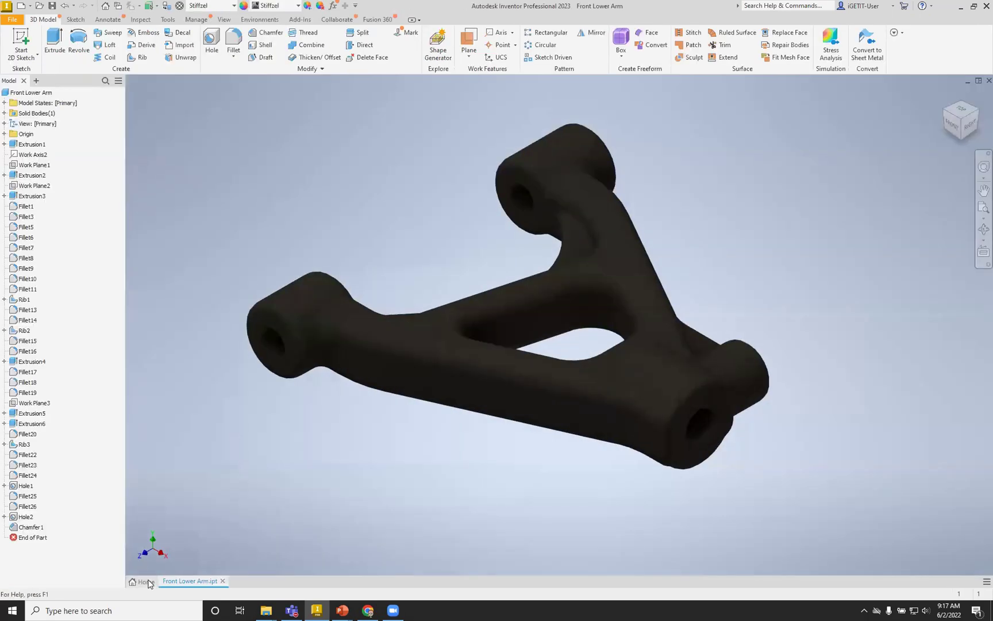
Return to Home, switch Recent files to tile view and pin Control-Valve.ipt
{"action": "left_click", "coordinate": [145, 582]}
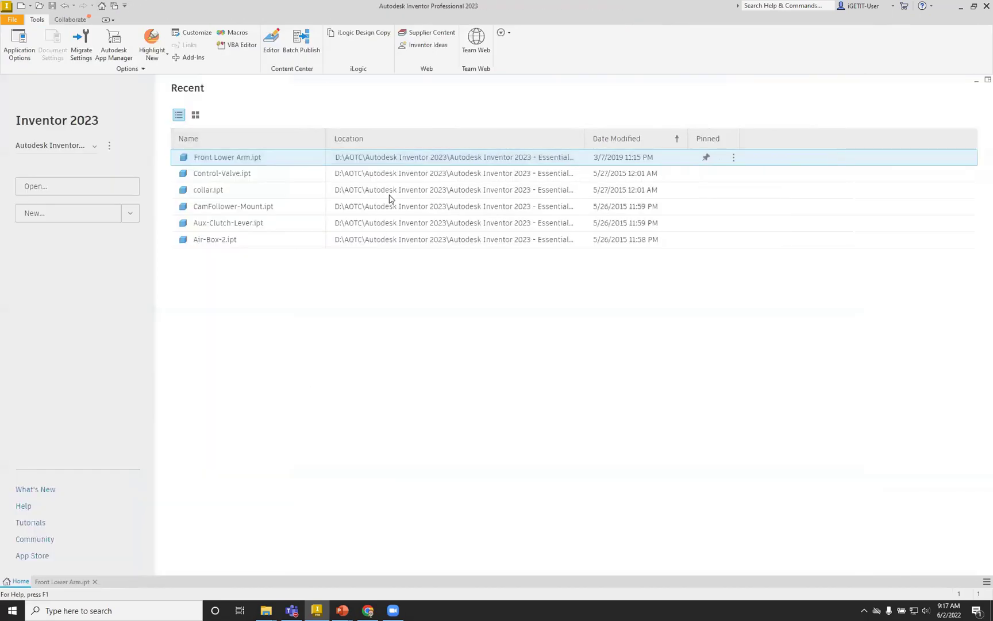
{"action": "left_click", "coordinate": [195, 115]}
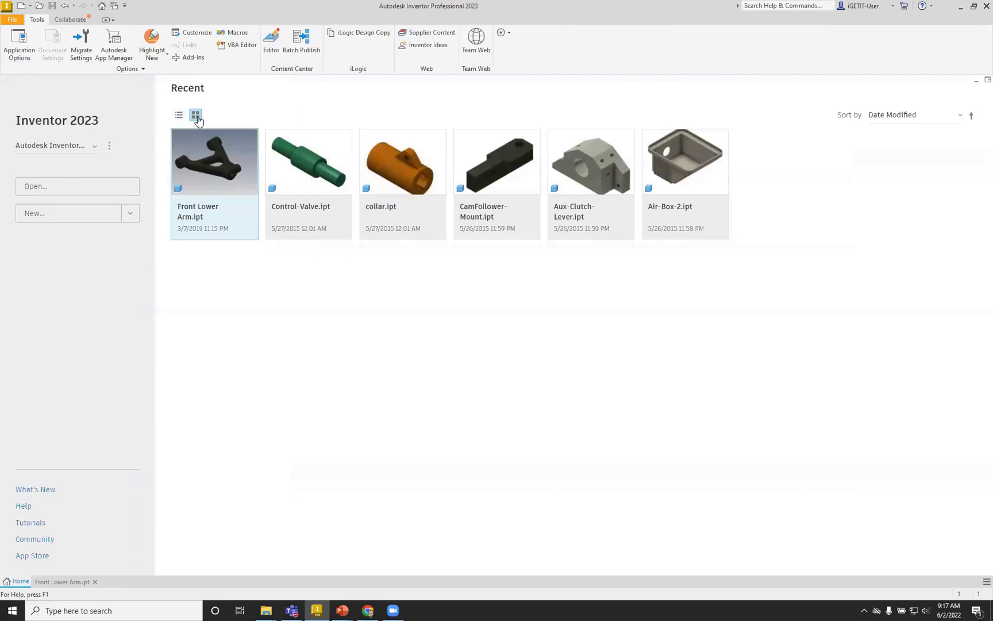
{"action": "mouse_move", "coordinate": [249, 211]}
{"action": "mouse_move", "coordinate": [217, 179]}
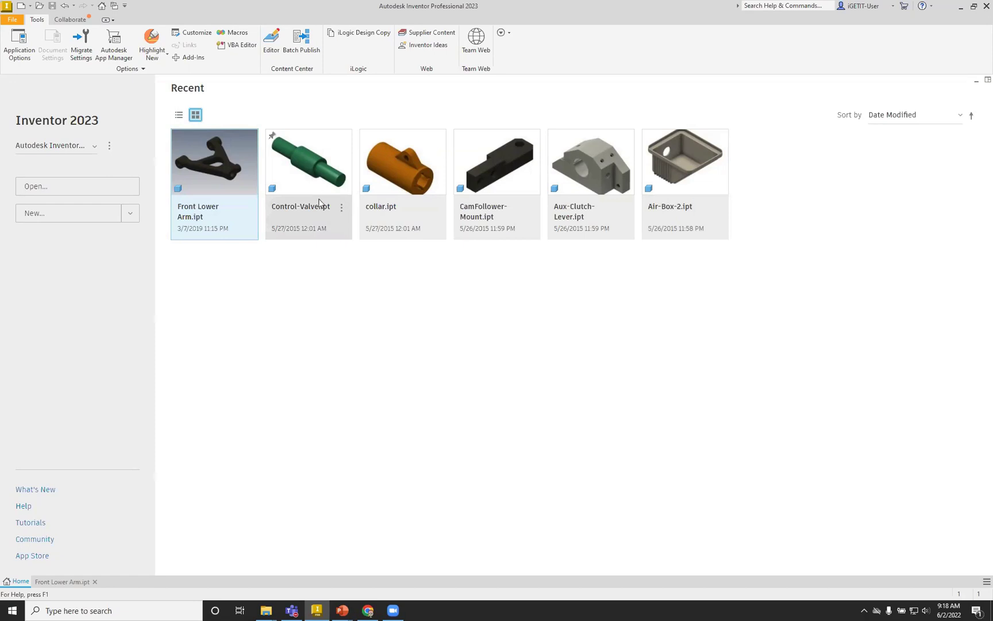
{"action": "left_click", "coordinate": [273, 137]}
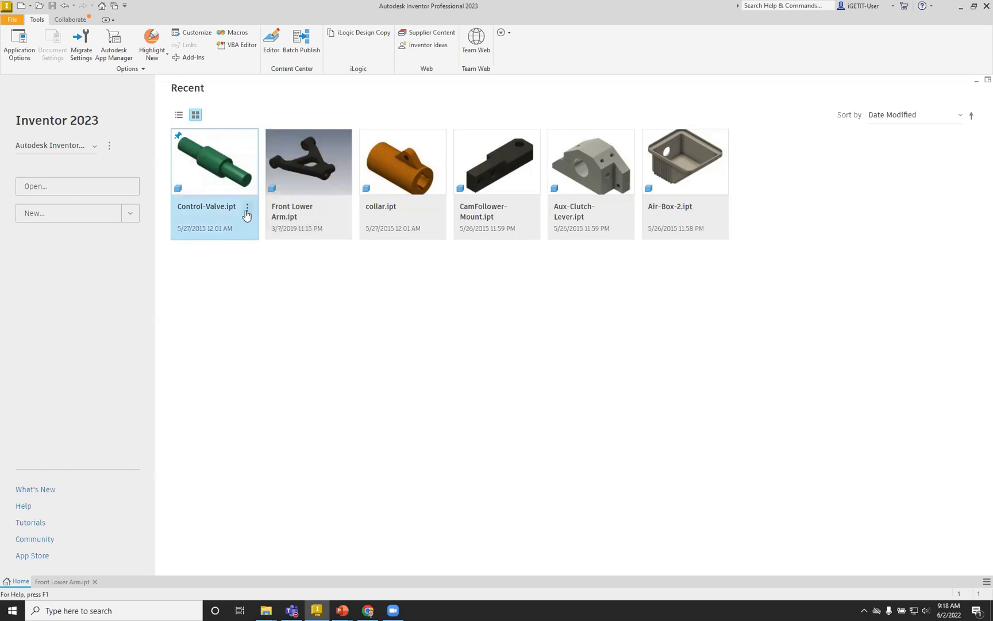
{"action": "left_click", "coordinate": [248, 211]}
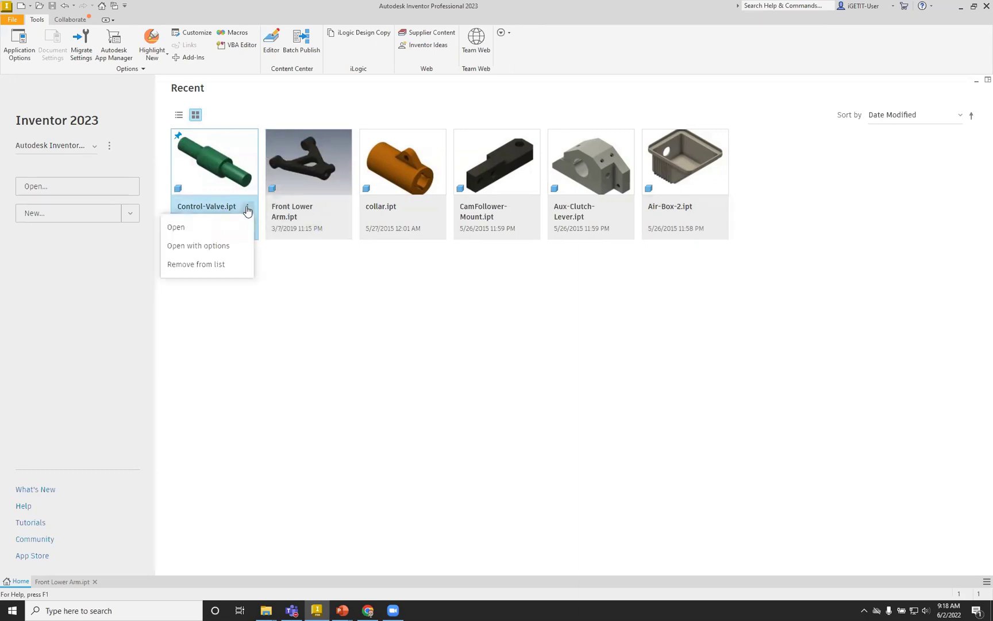
Remove Control-Valve, Front Lower Arm, collar and CamFollower-Mount from the Recent list
{"action": "left_click", "coordinate": [225, 265]}
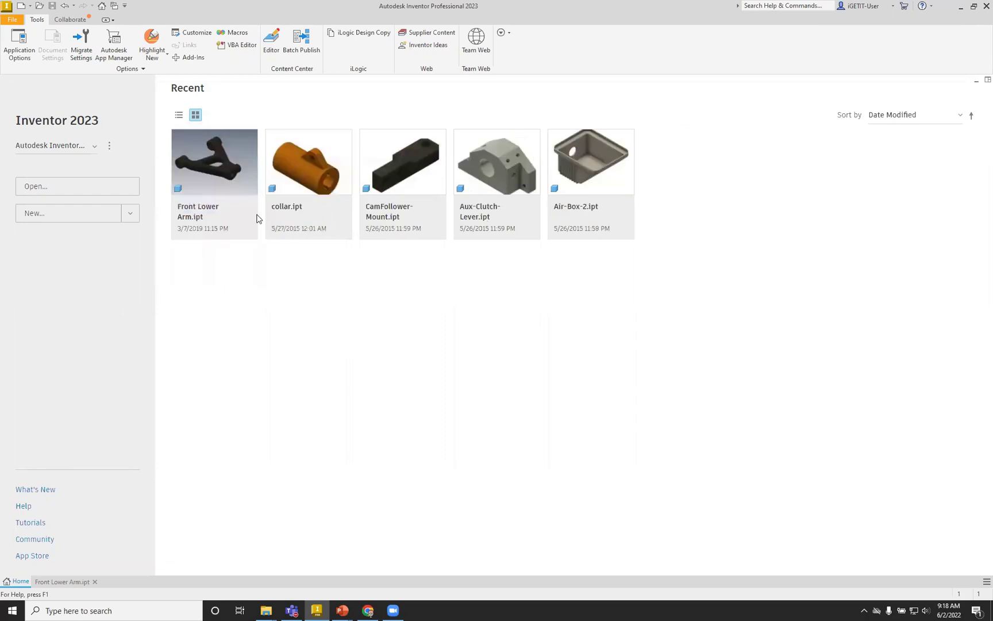
{"action": "left_click", "coordinate": [180, 115]}
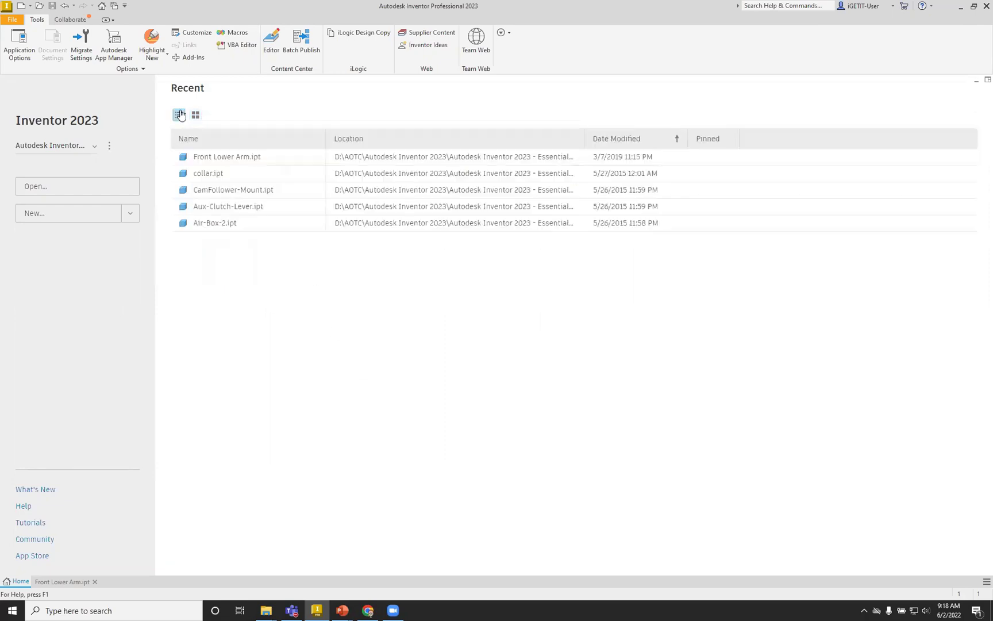
{"action": "left_click", "coordinate": [733, 157]}
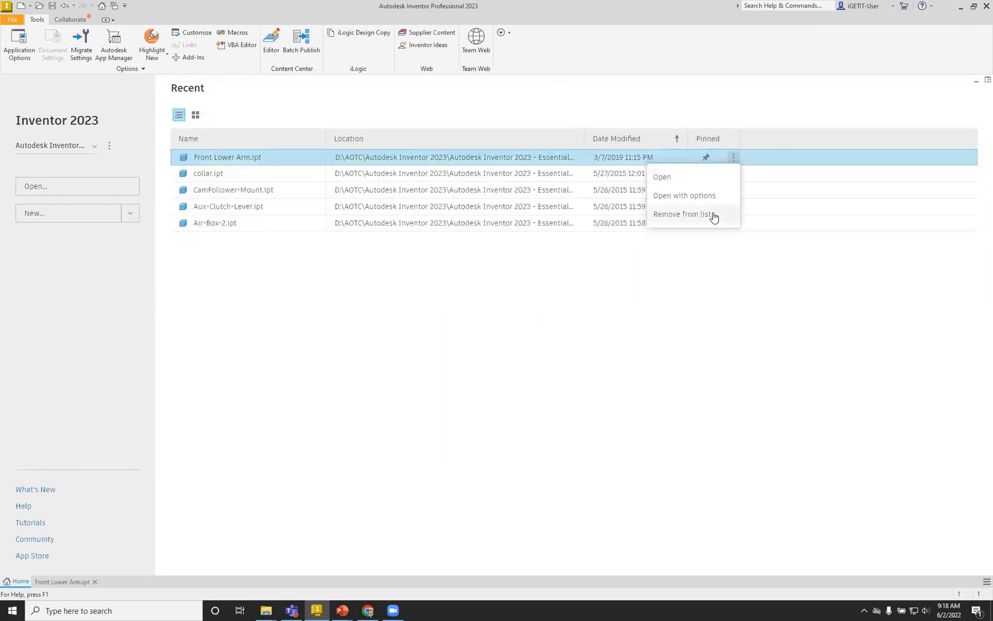
{"action": "left_click", "coordinate": [713, 215]}
{"action": "left_click", "coordinate": [733, 157]}
{"action": "left_click", "coordinate": [719, 214]}
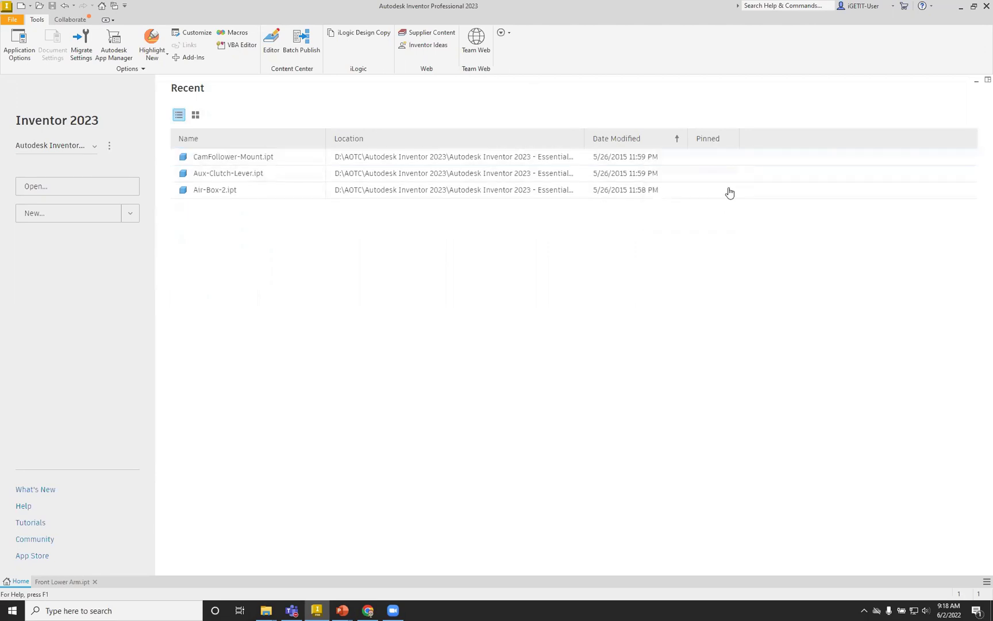
{"action": "left_click", "coordinate": [733, 157]}
{"action": "left_click", "coordinate": [719, 213]}
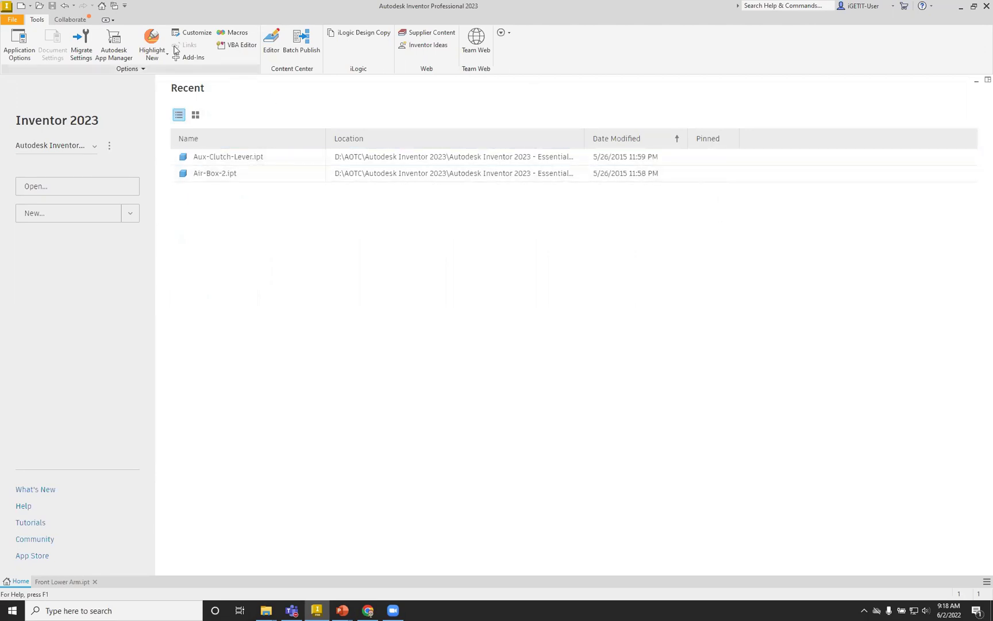
Review recent documents in the application menu, then remove Aux-Clutch-Lever from the Recent list
{"action": "left_click", "coordinate": [13, 19]}
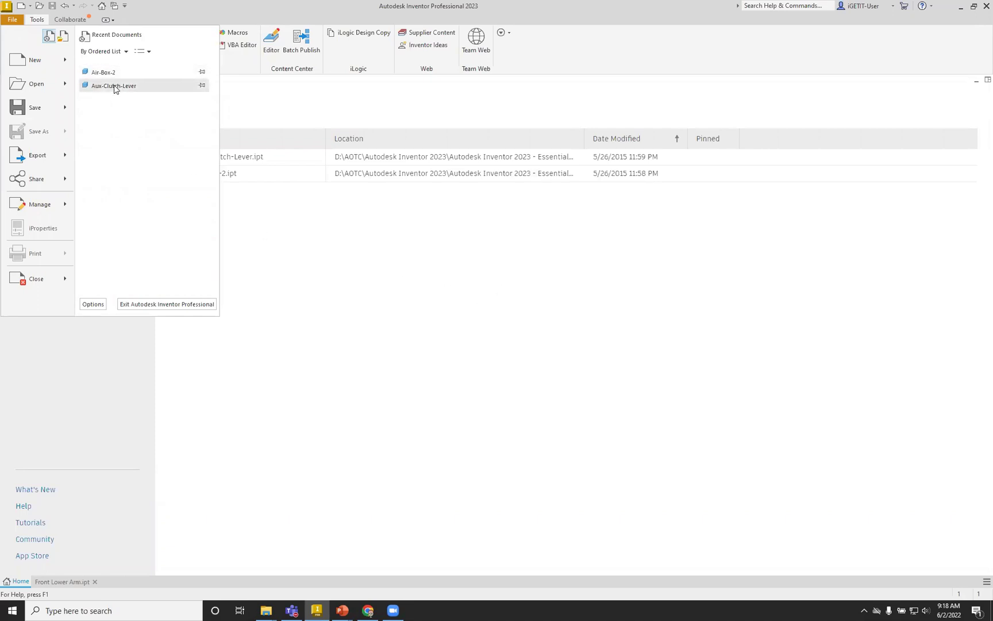
{"action": "left_click", "coordinate": [12, 20]}
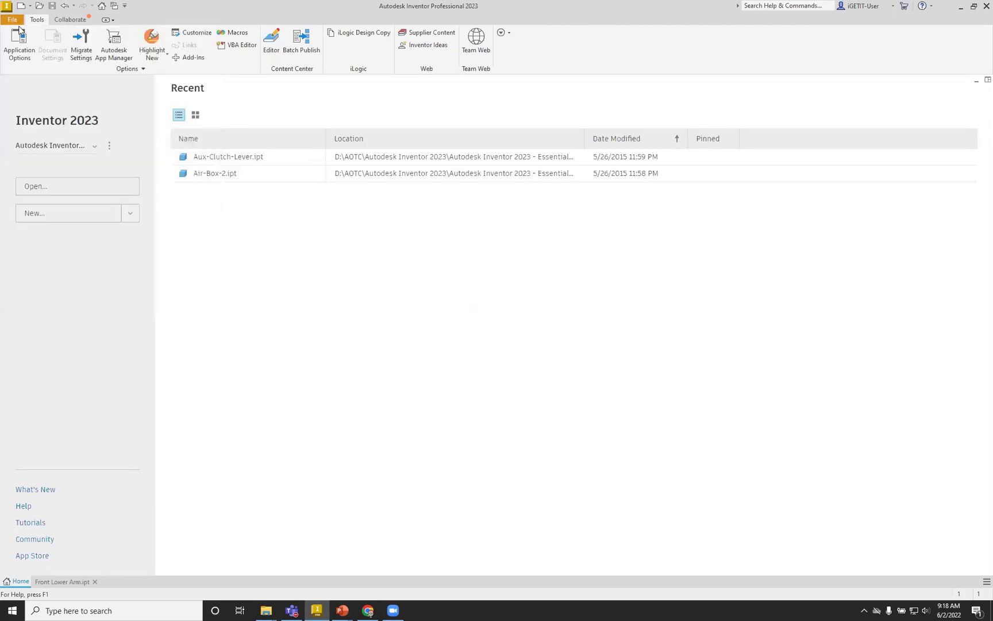
{"action": "left_click", "coordinate": [734, 157]}
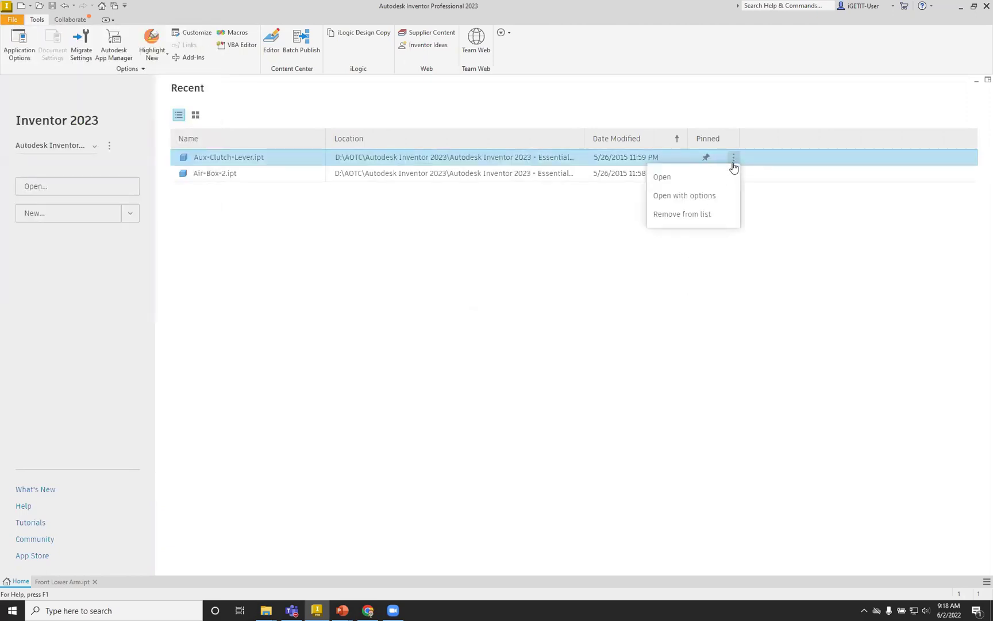
{"action": "left_click", "coordinate": [703, 214]}
{"action": "left_click", "coordinate": [733, 158]}
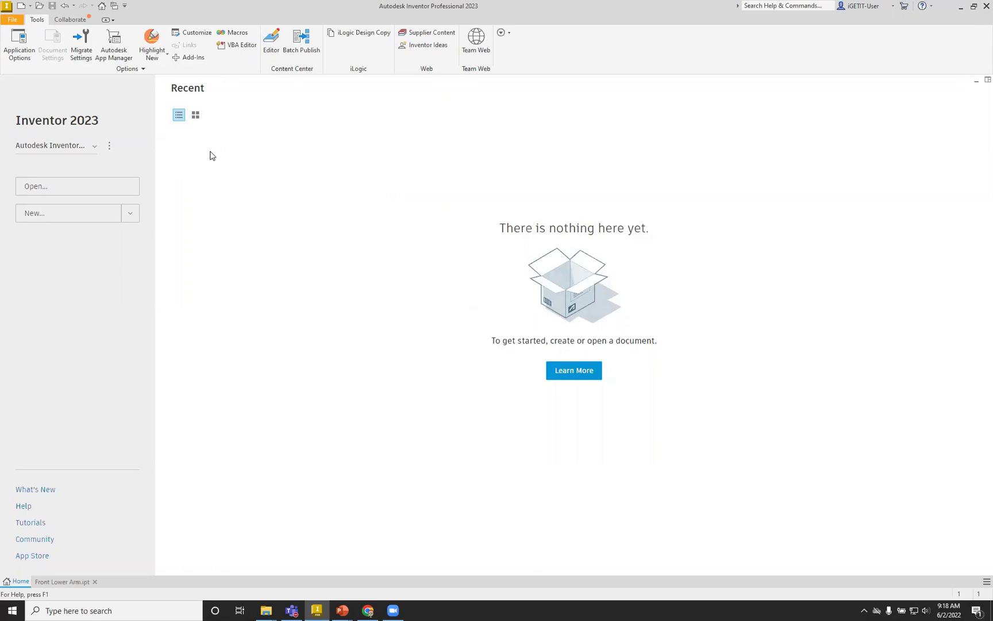
Close the Front Lower Arm.ipt document, leaving the Home page's Recent list empty
{"action": "left_click", "coordinate": [95, 582]}
{"action": "mouse_move", "coordinate": [343, 609]}
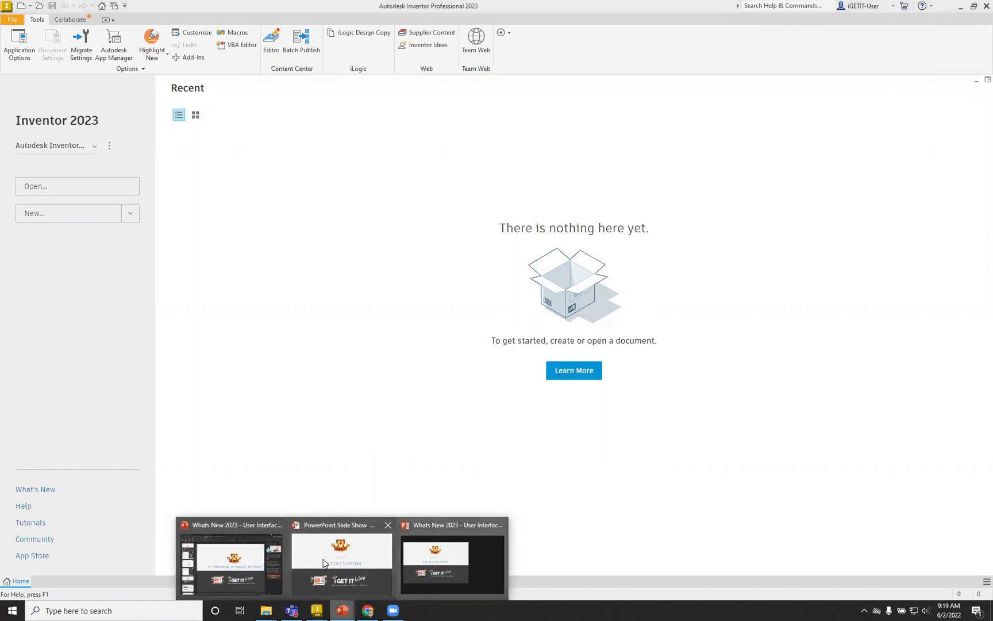
Bring up the PowerPoint slide show and advance through slide 6 to slide 7, 'Take a Course'
{"action": "left_click", "coordinate": [334, 561]}
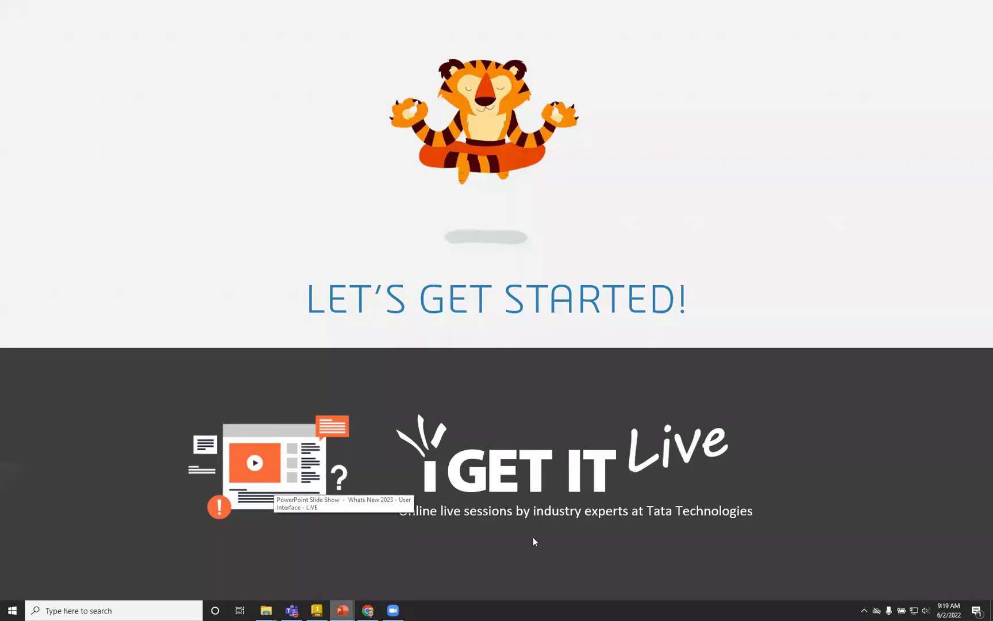
{"action": "left_click", "coordinate": [595, 345]}
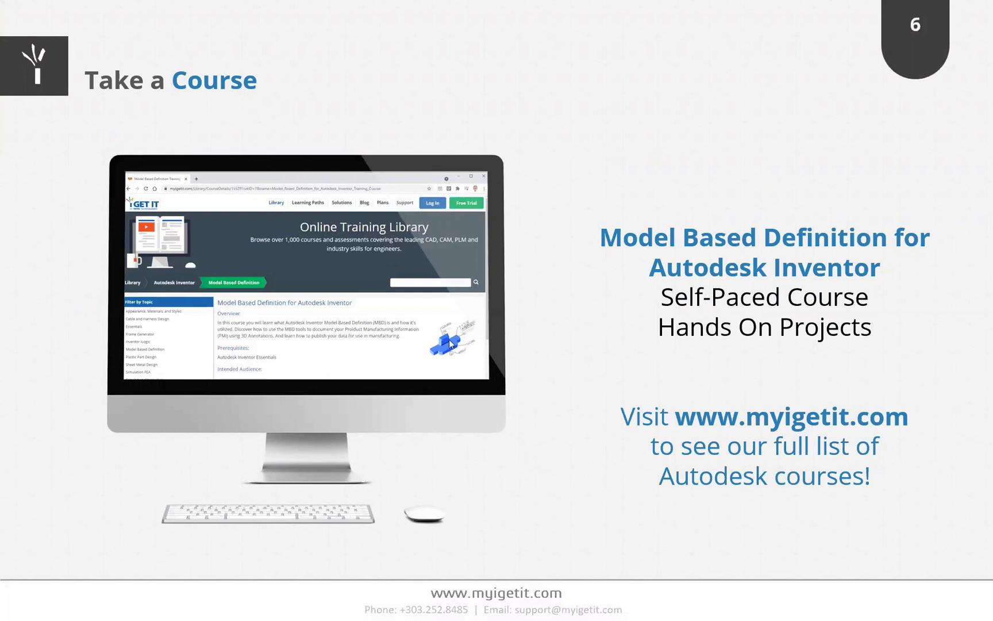
{"action": "left_click", "coordinate": [409, 343]}
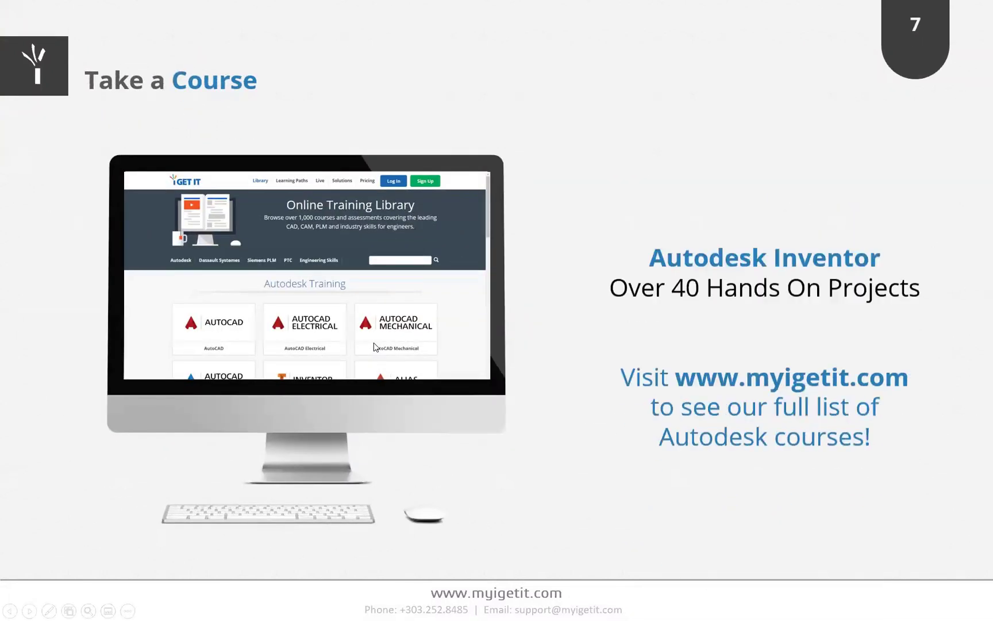